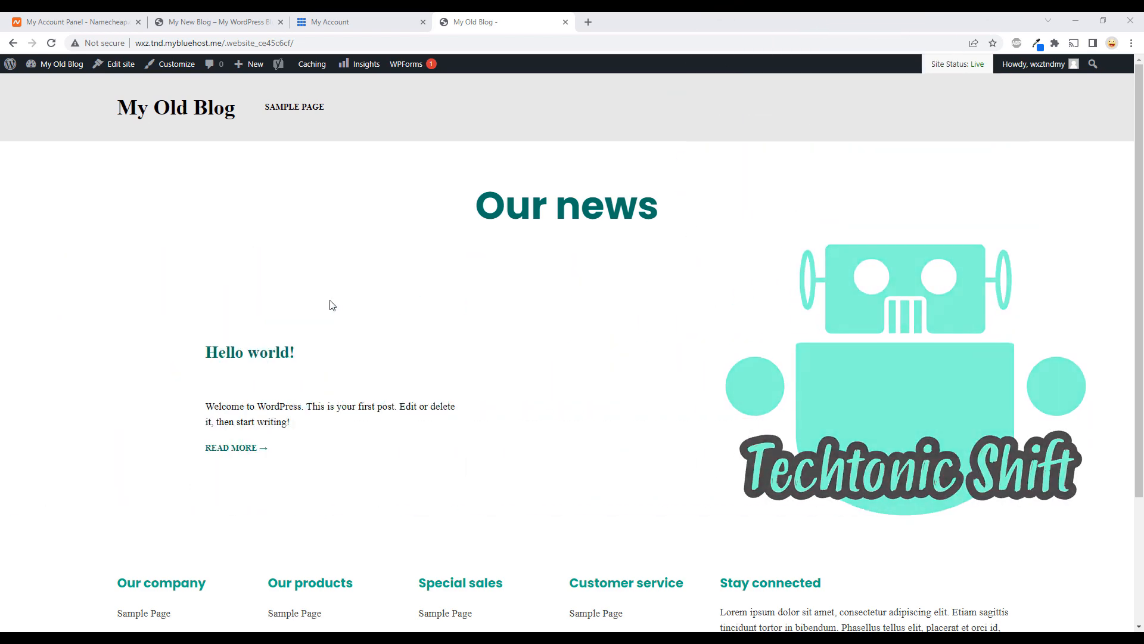
Step: Open the plugin installation page in the WordPress dashboard of My New Blog
click(241, 25)
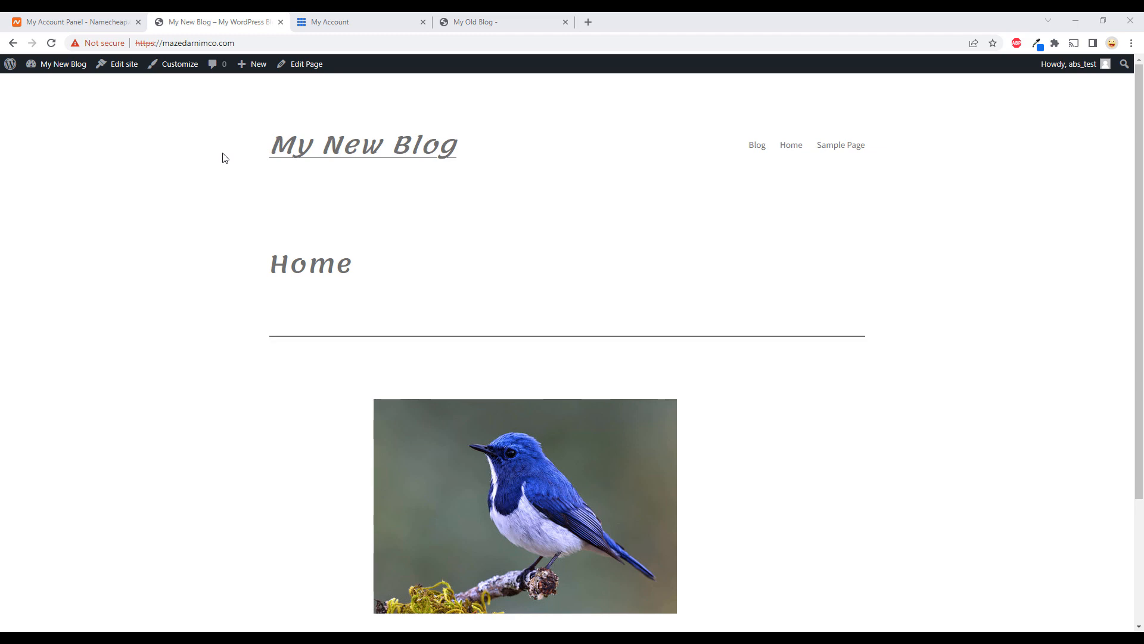
click(483, 22)
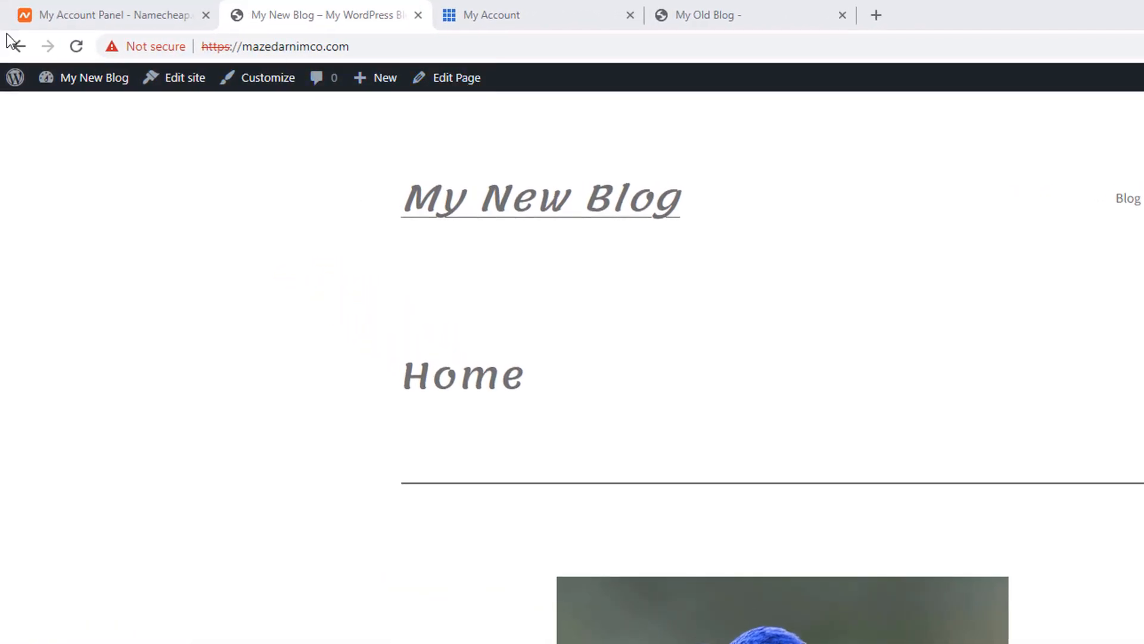
click(81, 87)
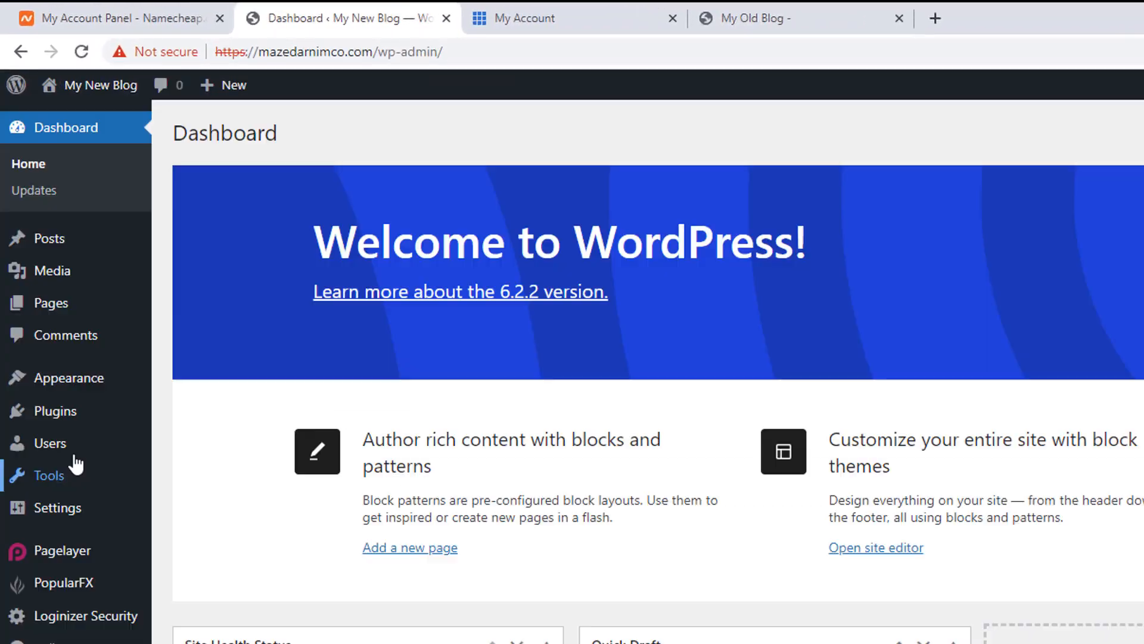
mouse_move(81, 452)
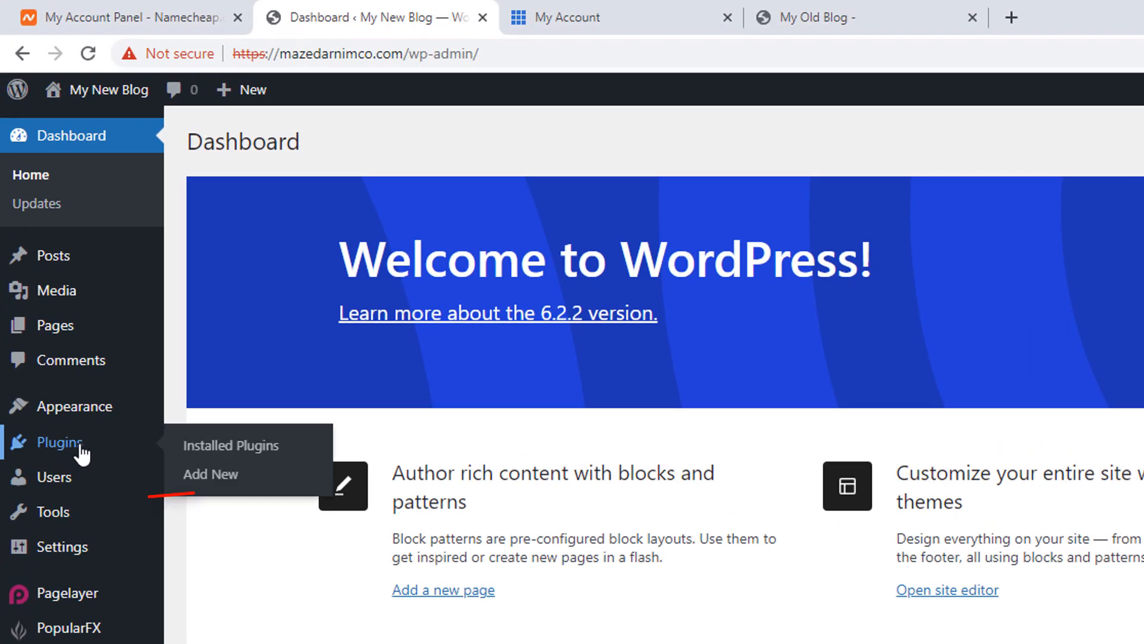
click(221, 486)
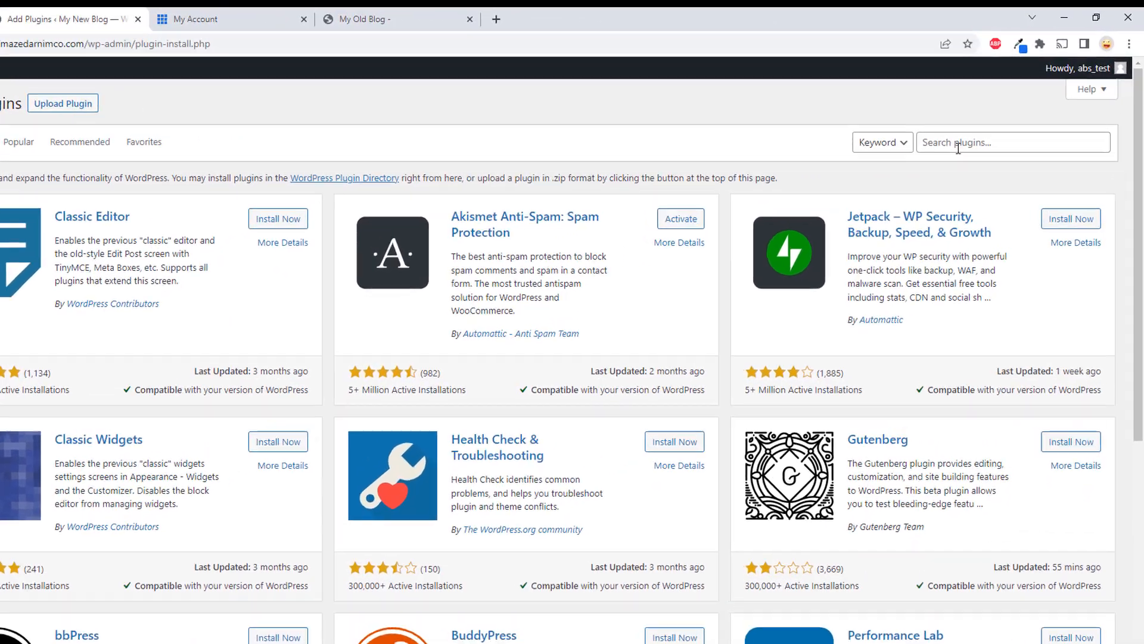
Step: Search the plugin directory for "duplicator", and install and activate Duplicator – WordPress Migration & Backup Plugin
click(986, 129)
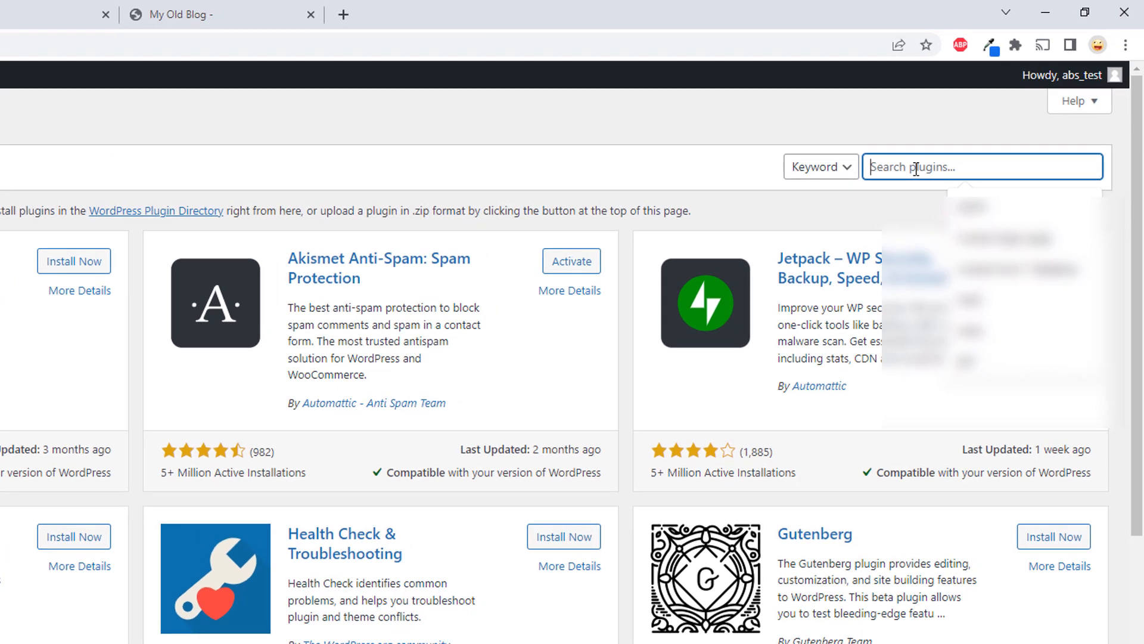
text(d)
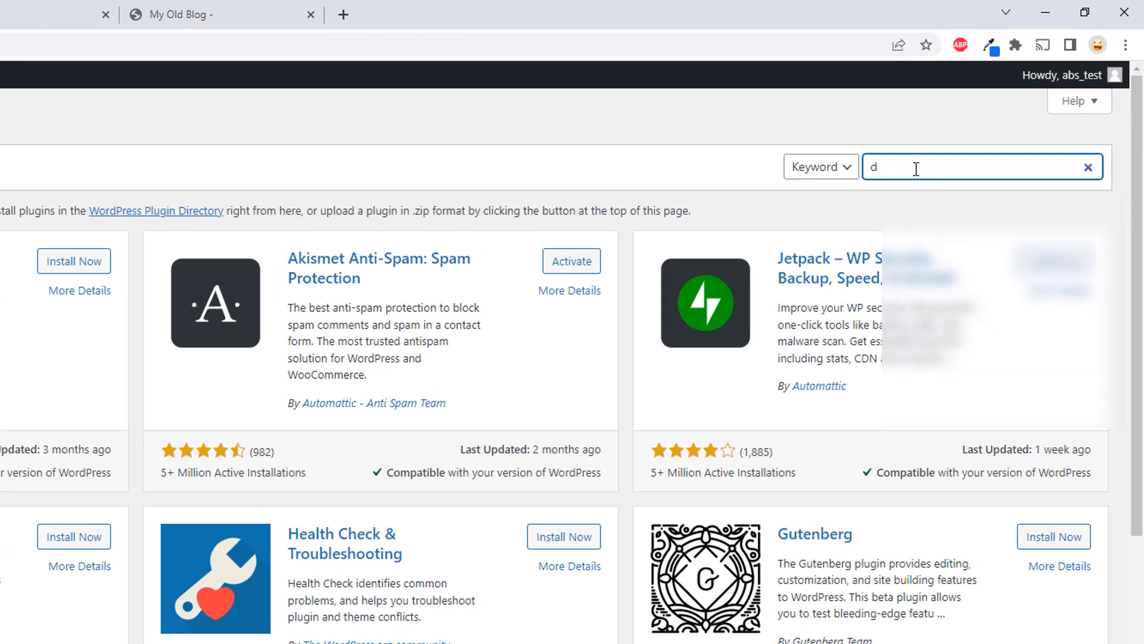
text(uplicator)
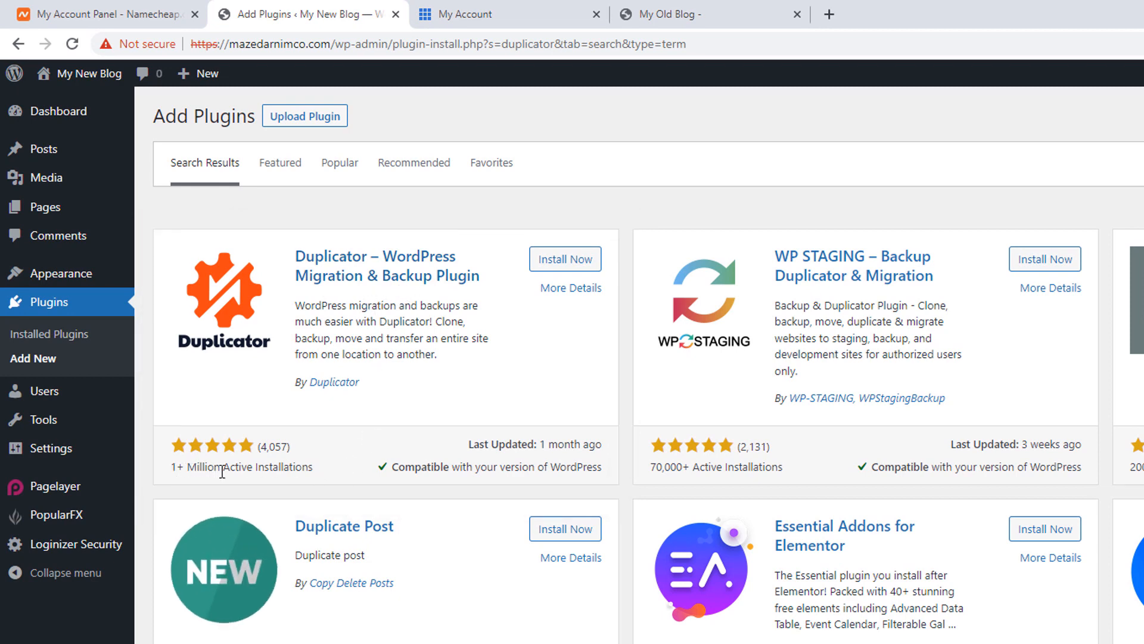
click(563, 264)
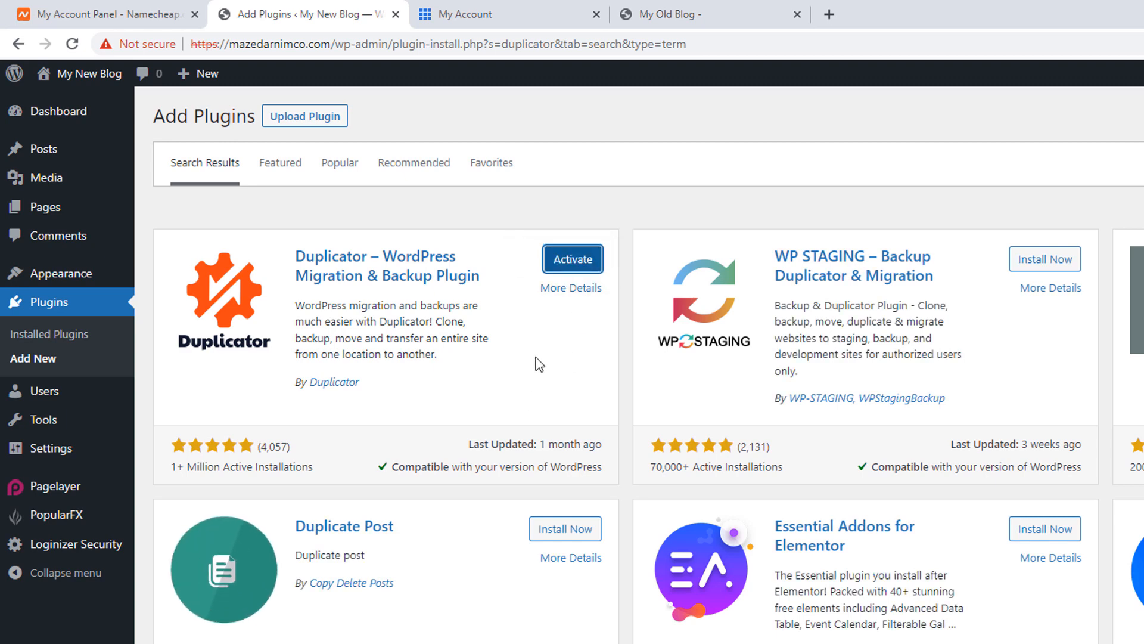
click(573, 262)
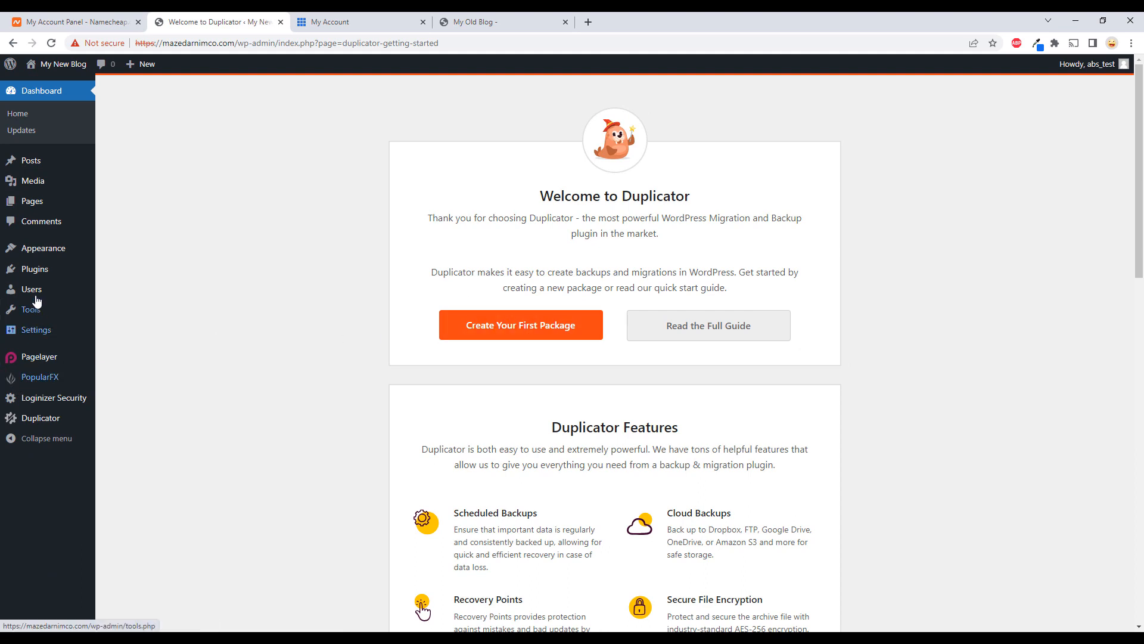
Step: Create the first Duplicator package with the default name and storage, and run the site scan
mouse_move(40, 277)
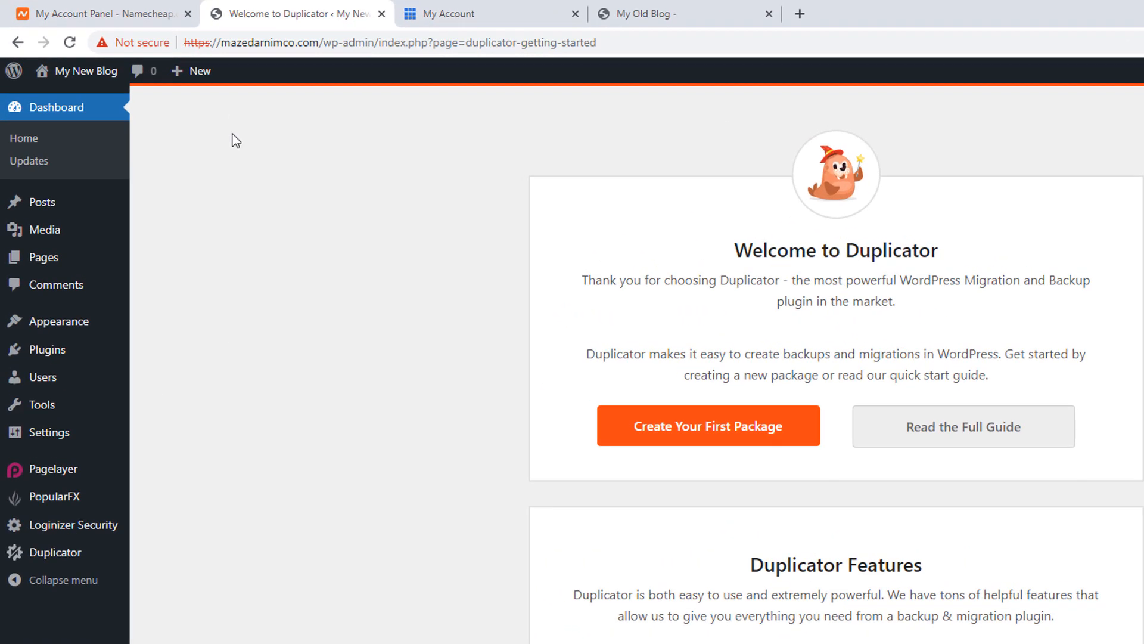
mouse_move(41, 555)
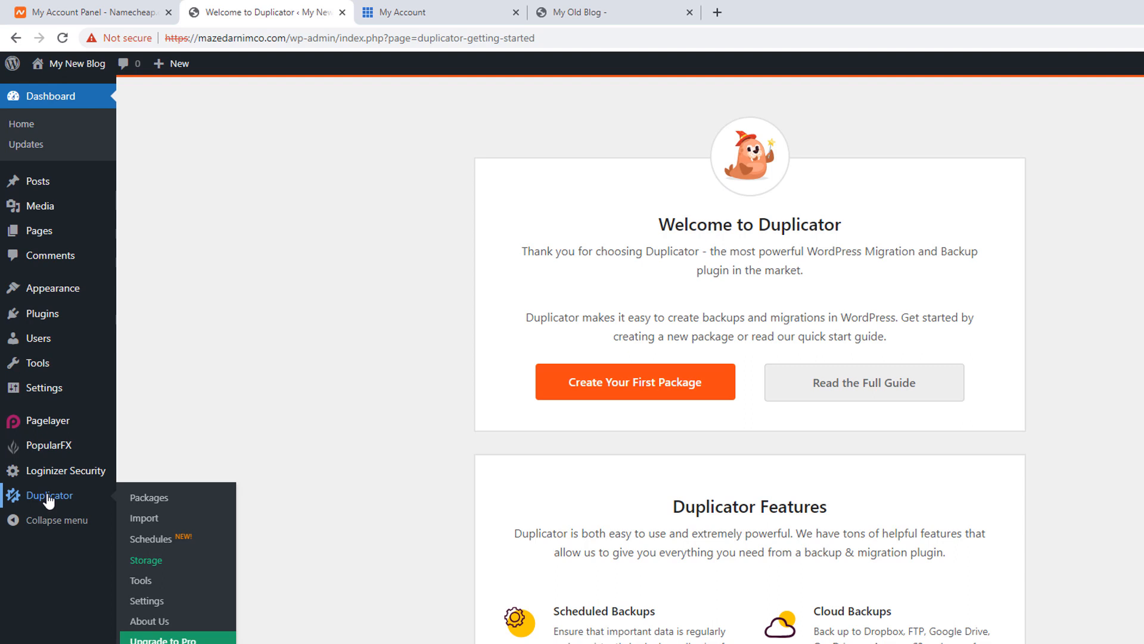
click(619, 389)
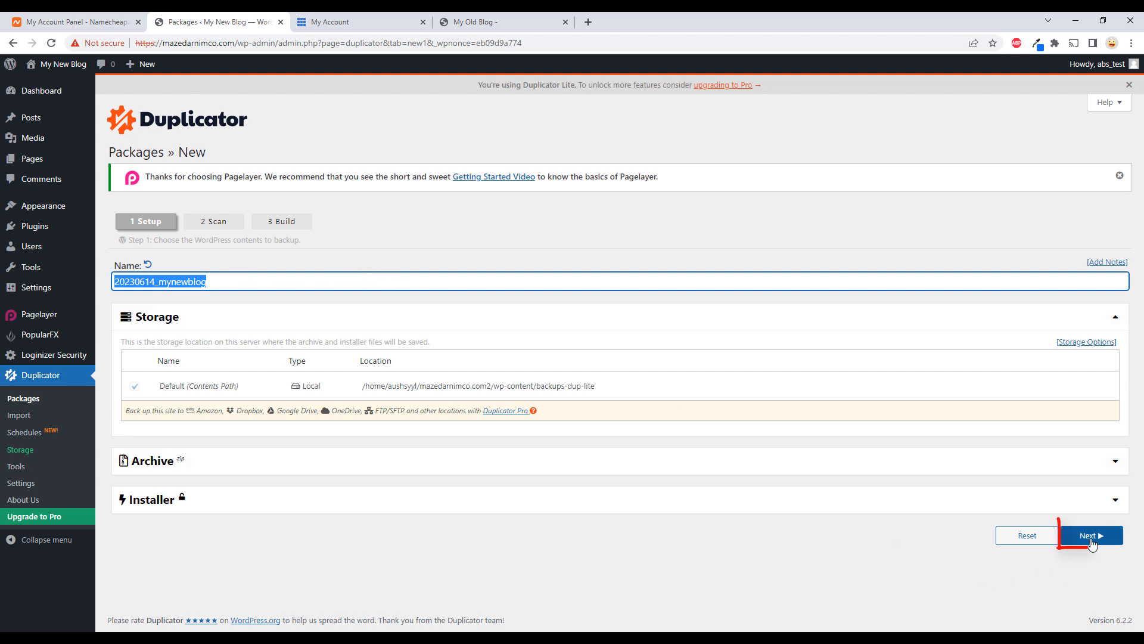
click(1091, 539)
click(1091, 536)
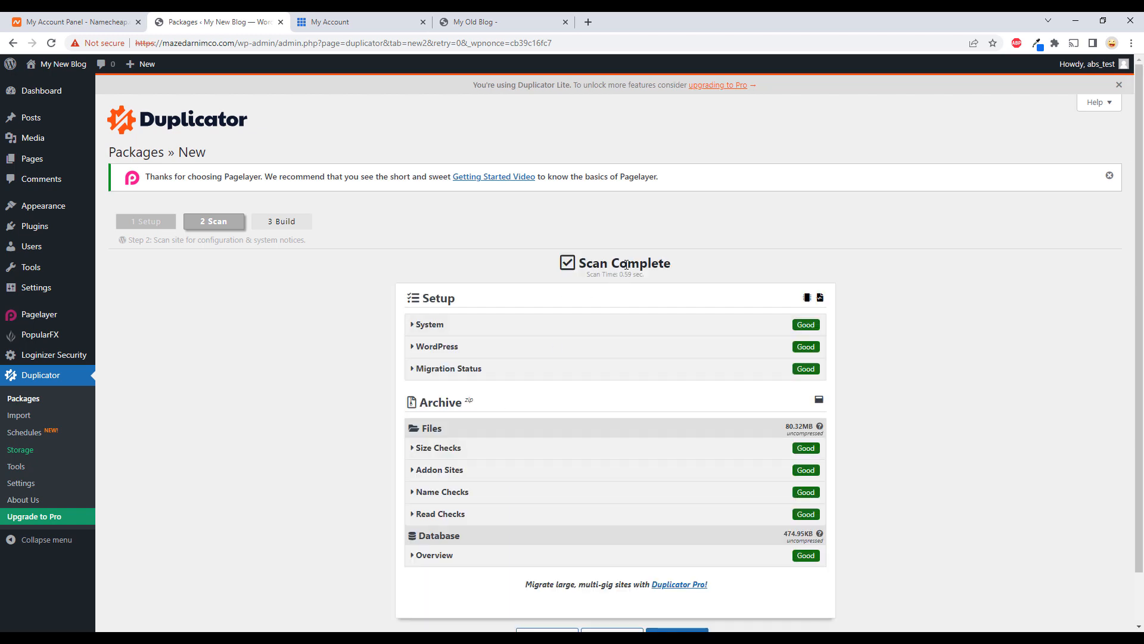
Step: Build the scanned package and download its installer and archive files
scroll(572, 363, down, 1)
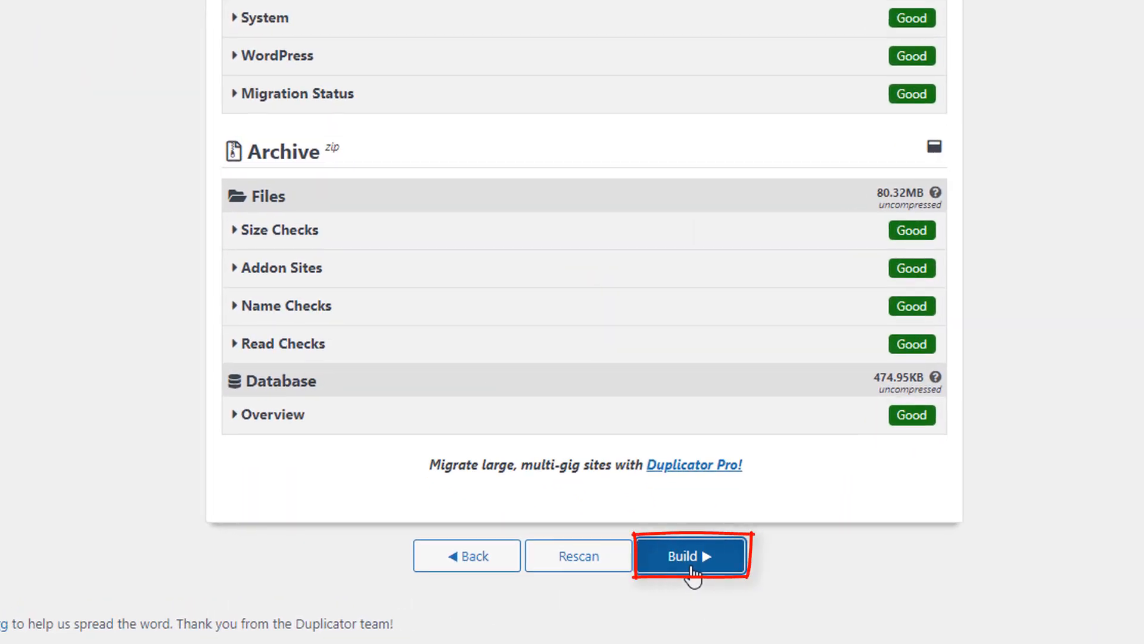
click(691, 570)
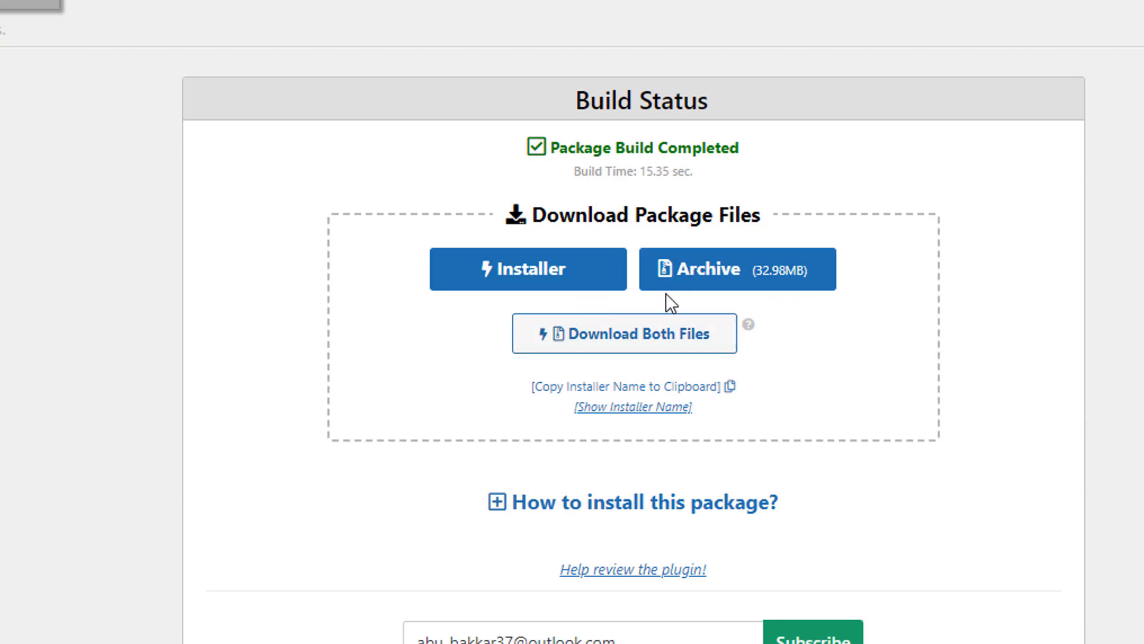
click(542, 280)
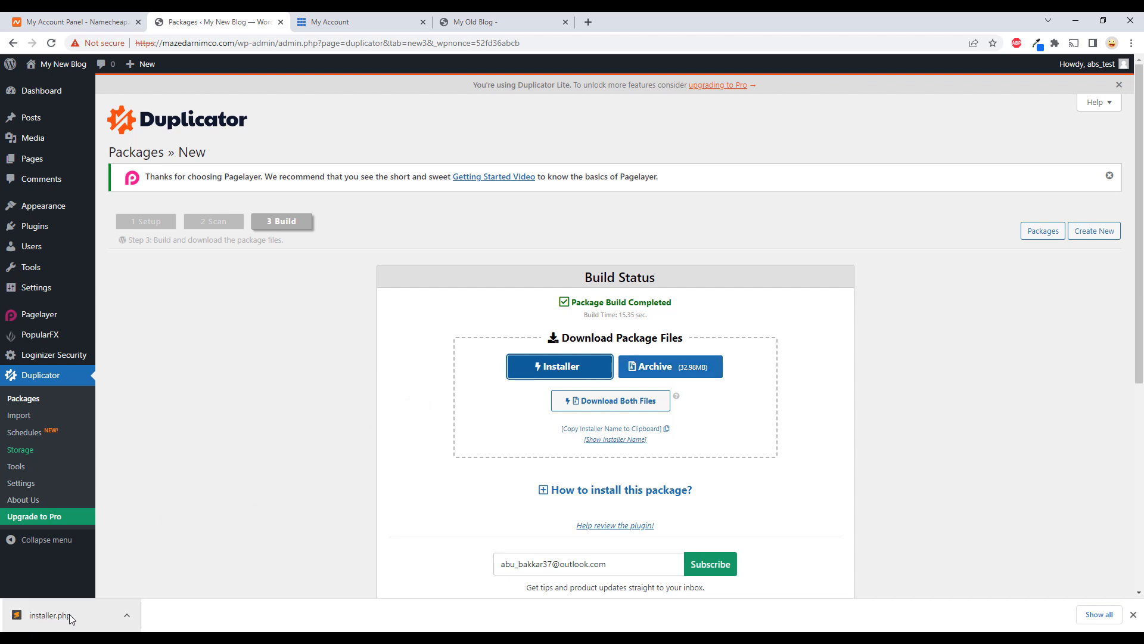
click(682, 373)
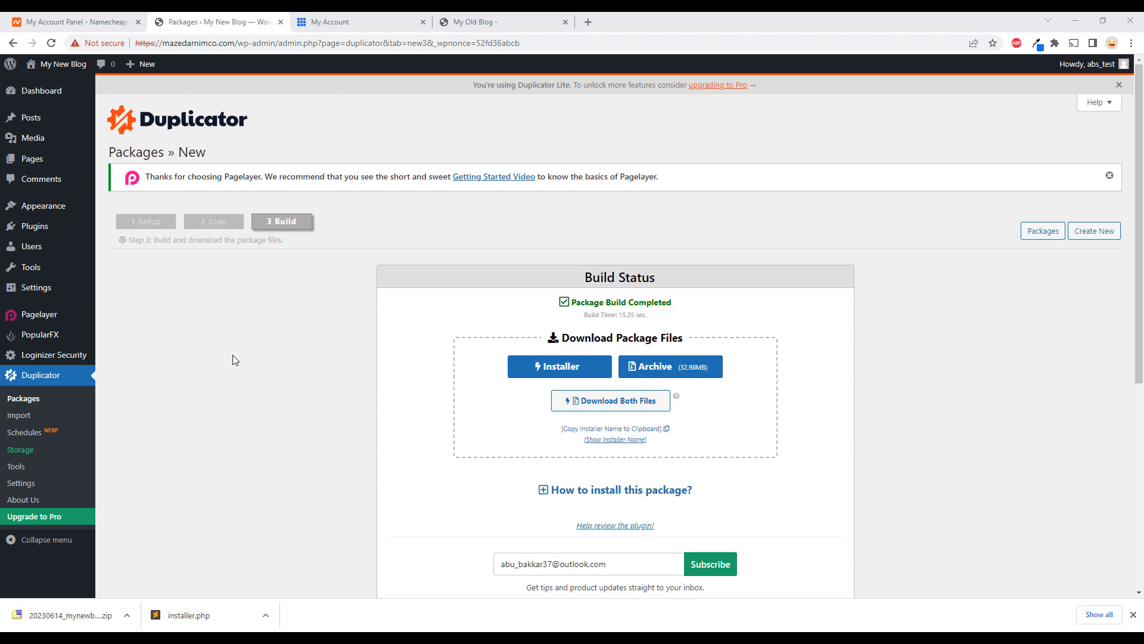
Step: Switch to the Bluehost account and open the File Manager upload page for the Dummy Test site's folder
click(337, 20)
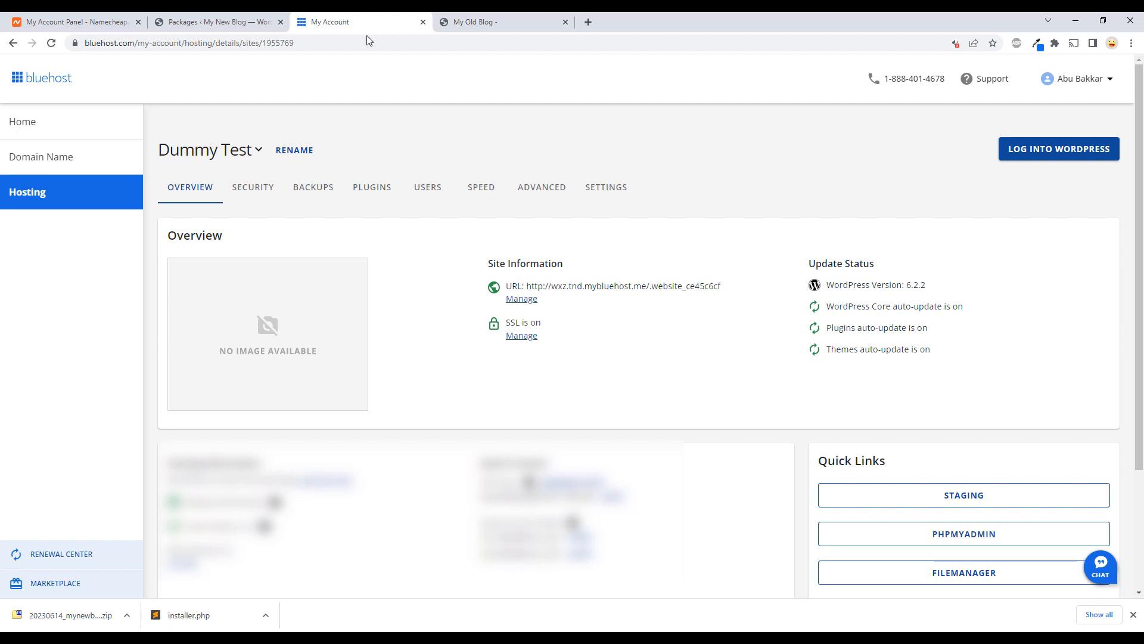
click(966, 573)
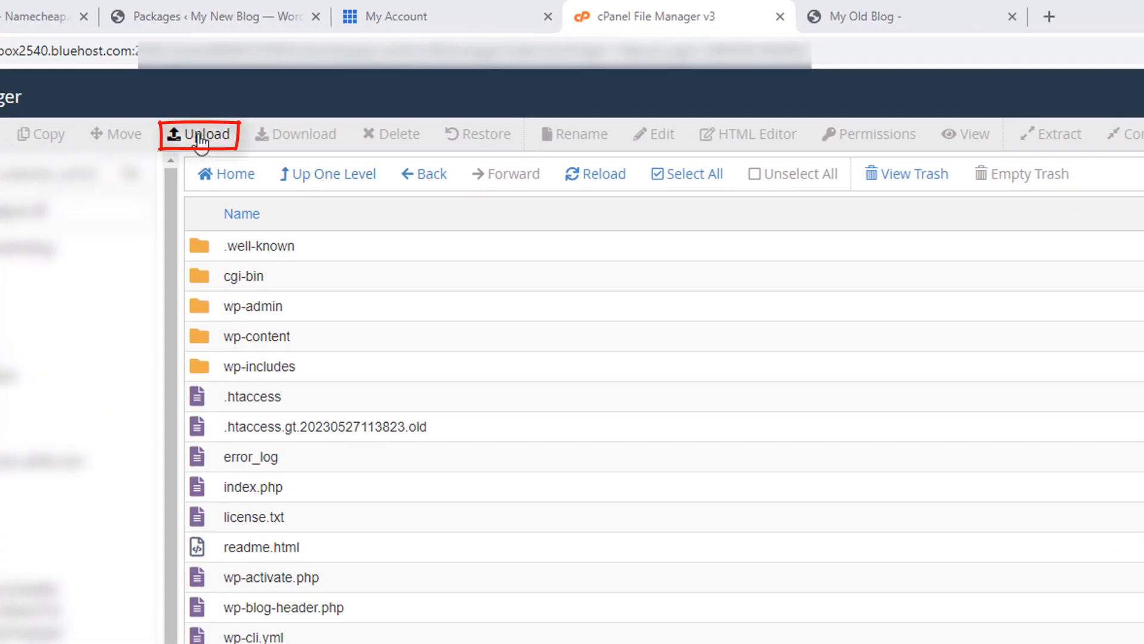
click(206, 138)
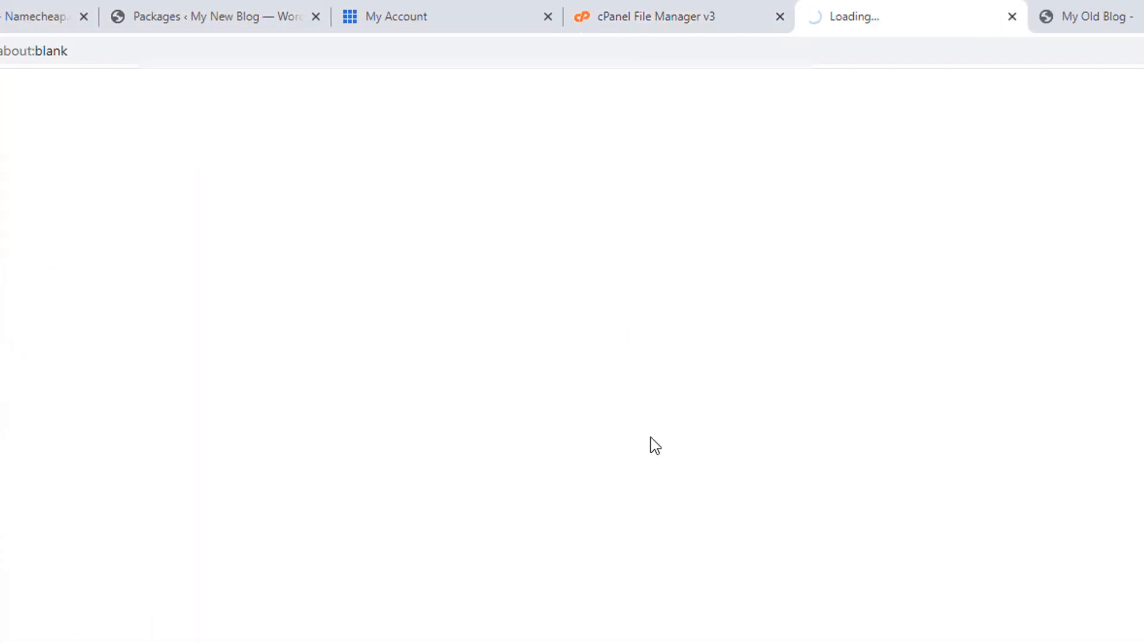
Step: Upload the mynewblog archive zip and installer.php from Downloads, and return to the website folder
click(803, 419)
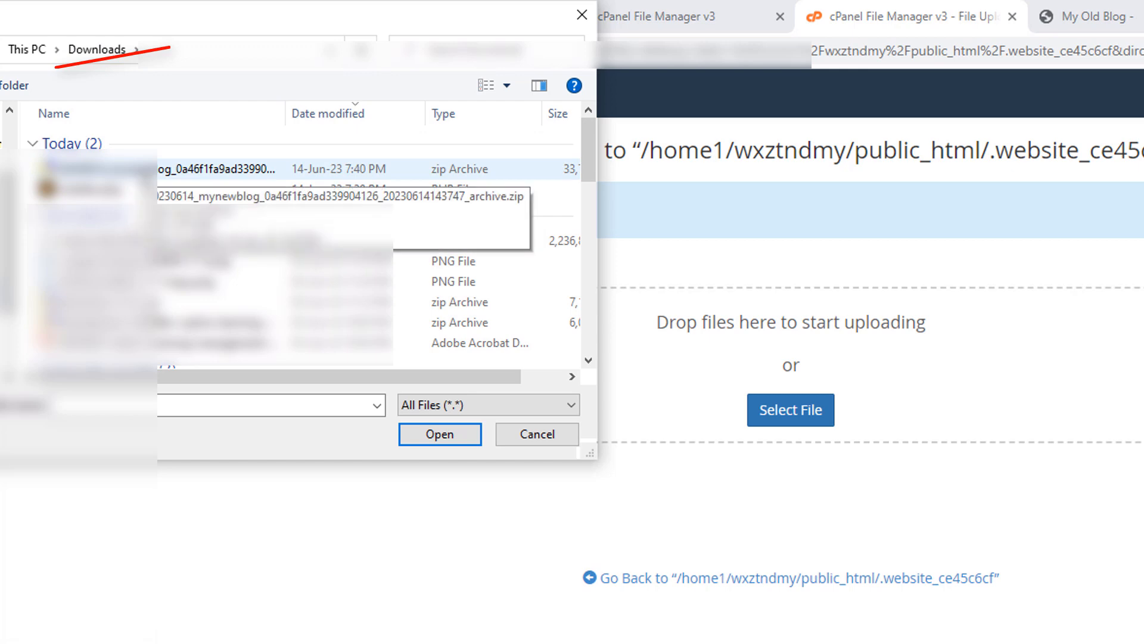
click(214, 169)
click(422, 435)
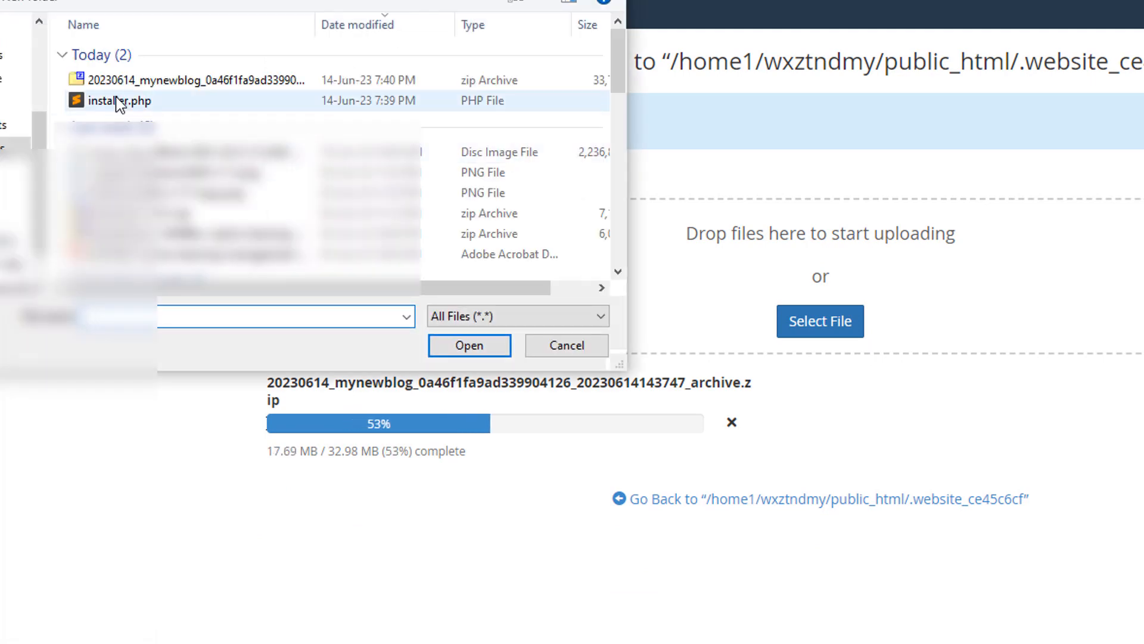
click(119, 102)
click(484, 348)
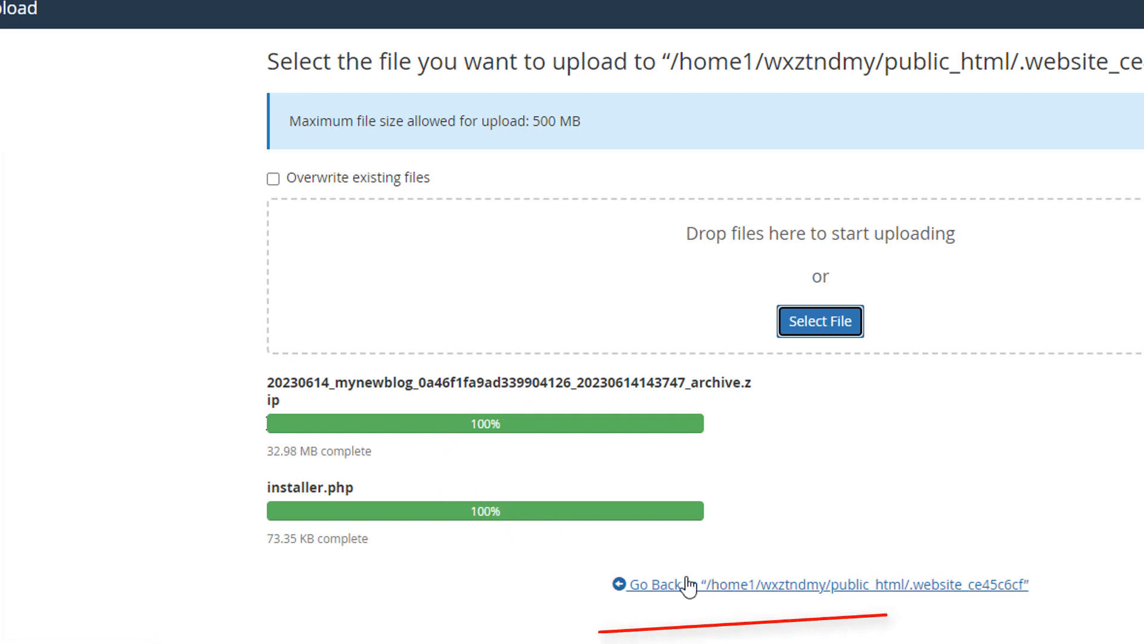
click(711, 586)
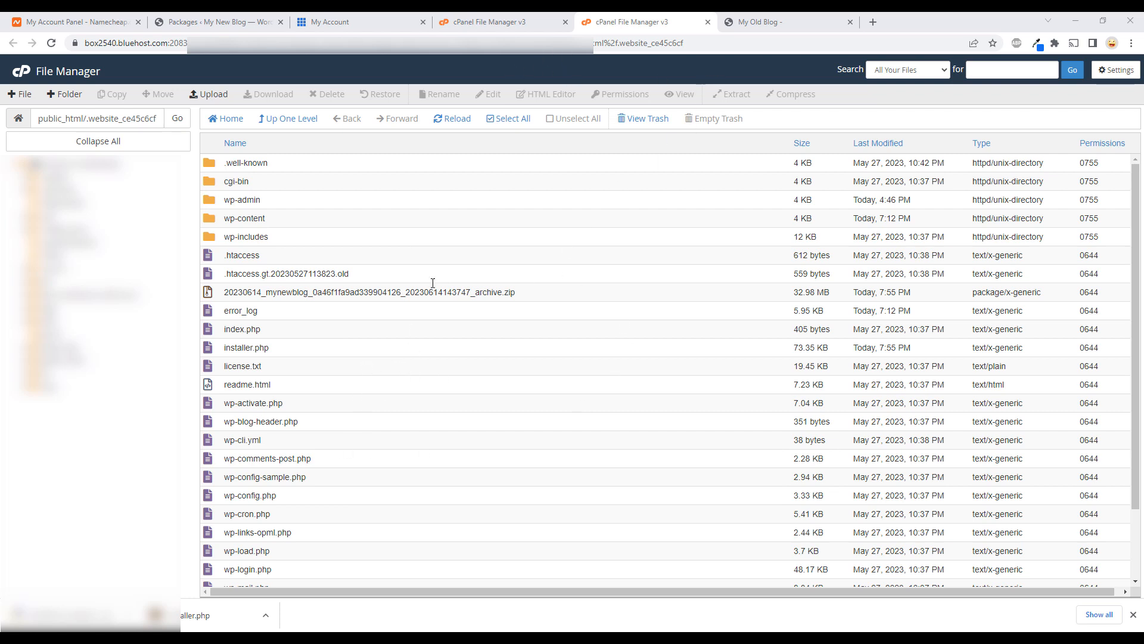
Step: Load installer.php by appending it to the My Old Blog site's address
click(758, 25)
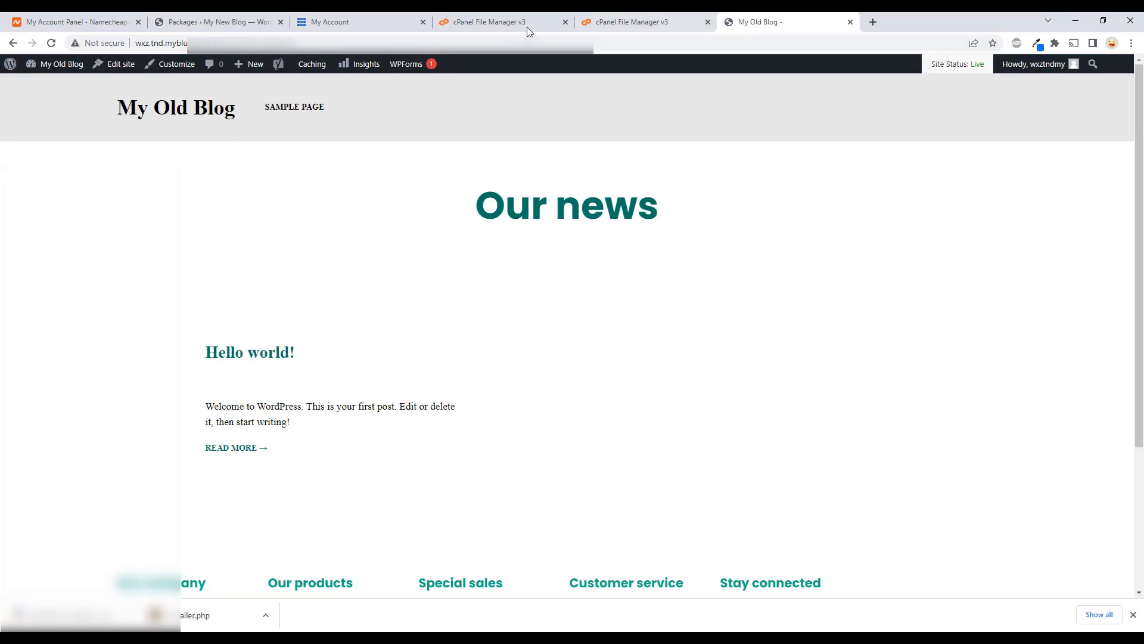
click(440, 46)
click(438, 46)
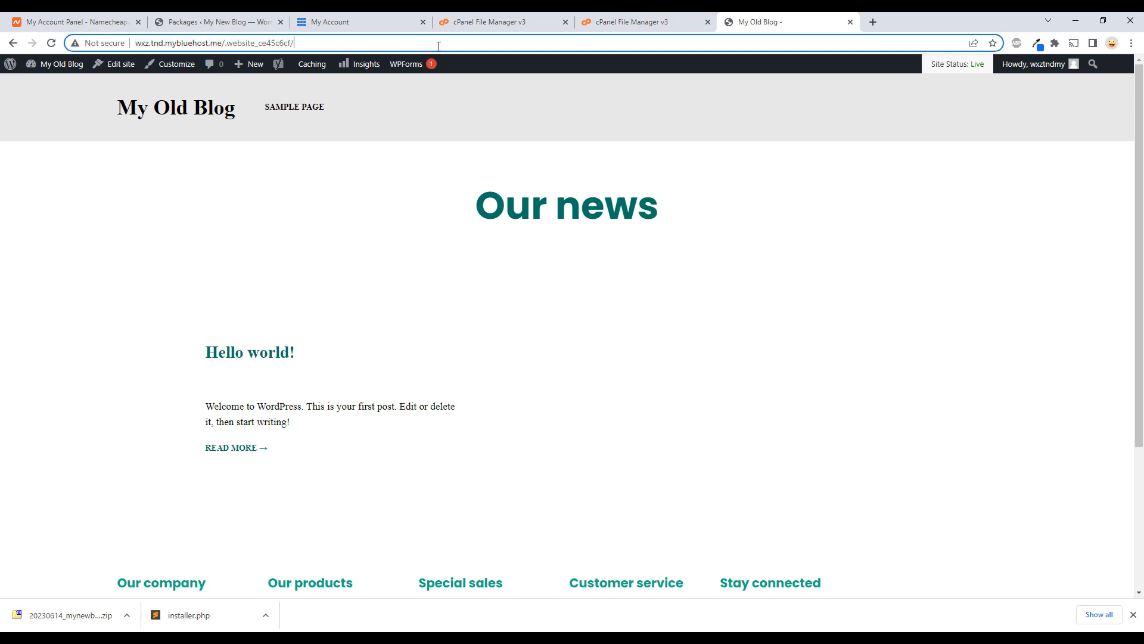
text(in)
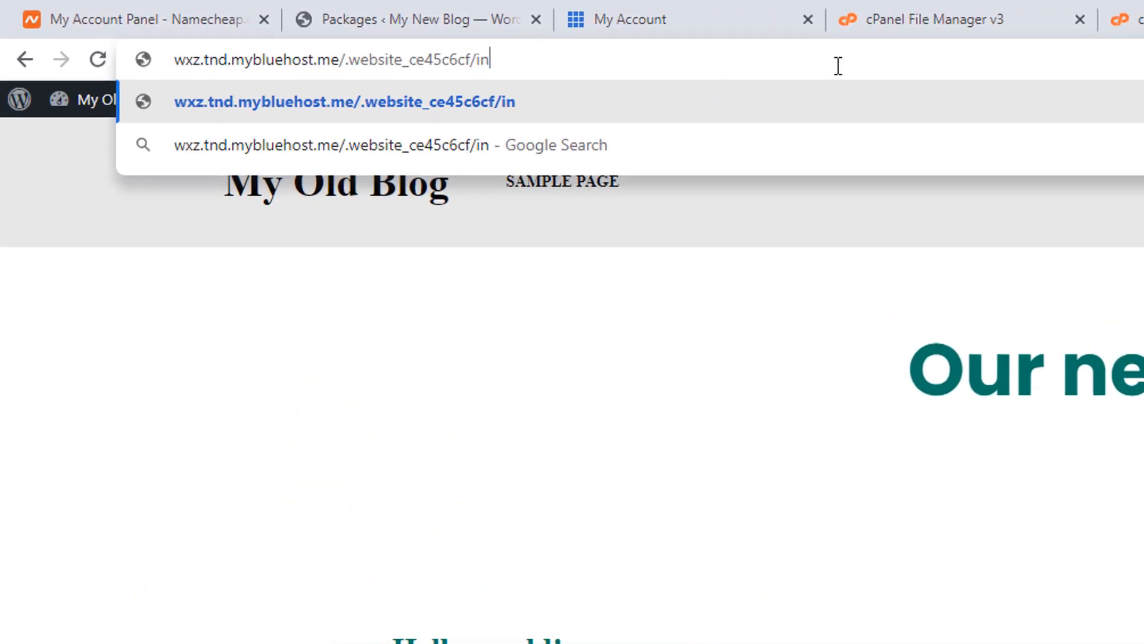
text(staller.p)
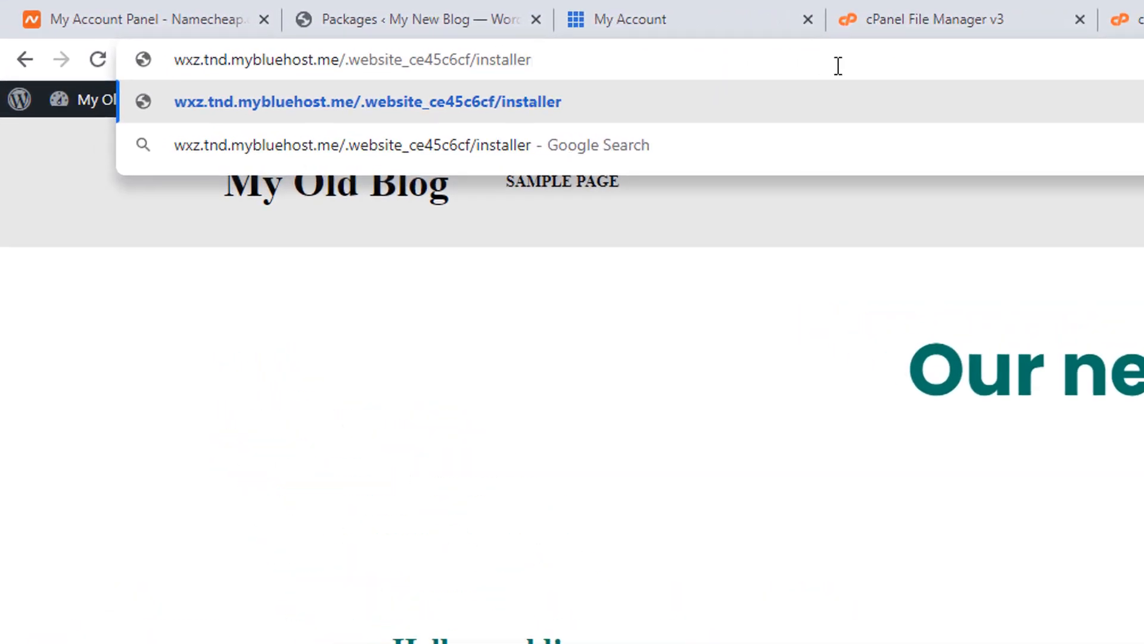
text(hp)
key(Return)
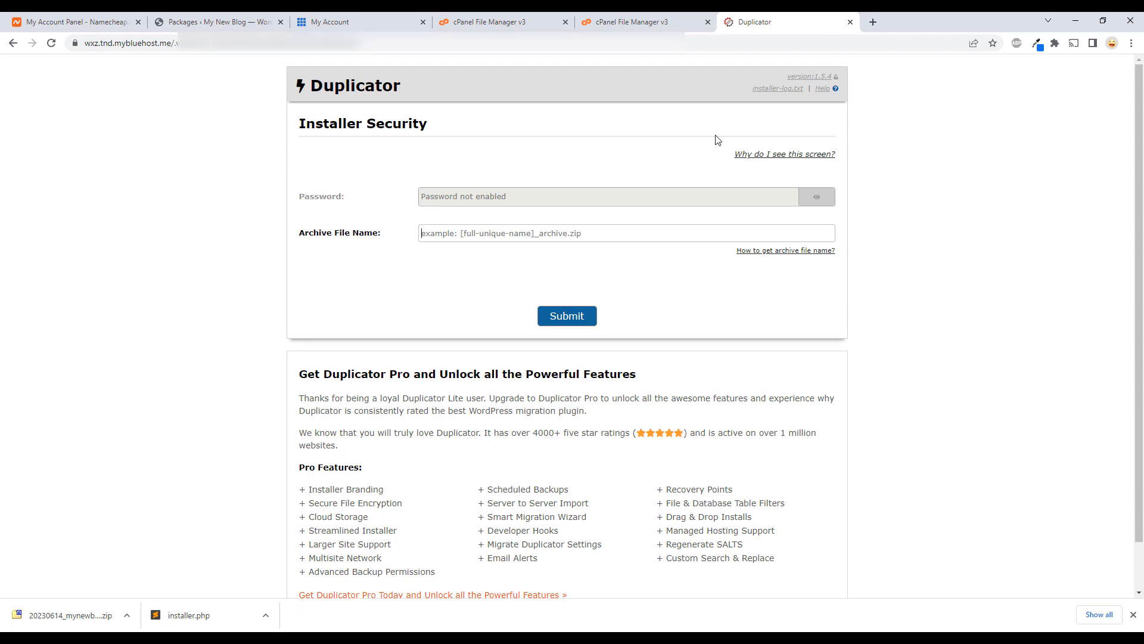
Step: Copy the mynewblog archive's file name from File Manager into the installer's Archive File Name and submit it
click(646, 18)
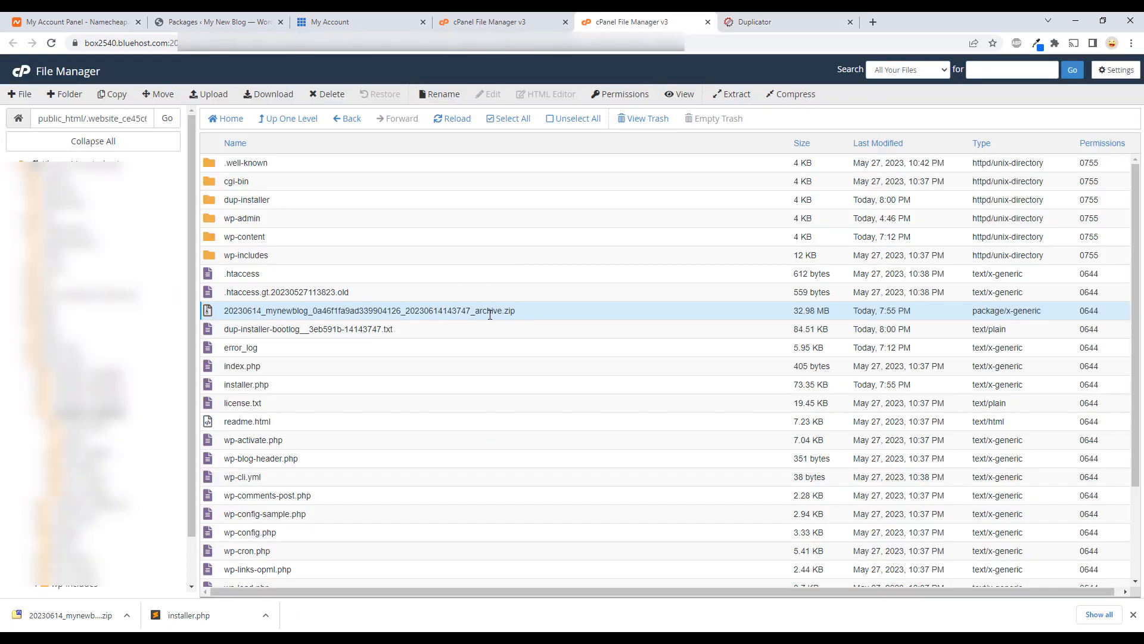
click(354, 315)
key(ctrl+a)
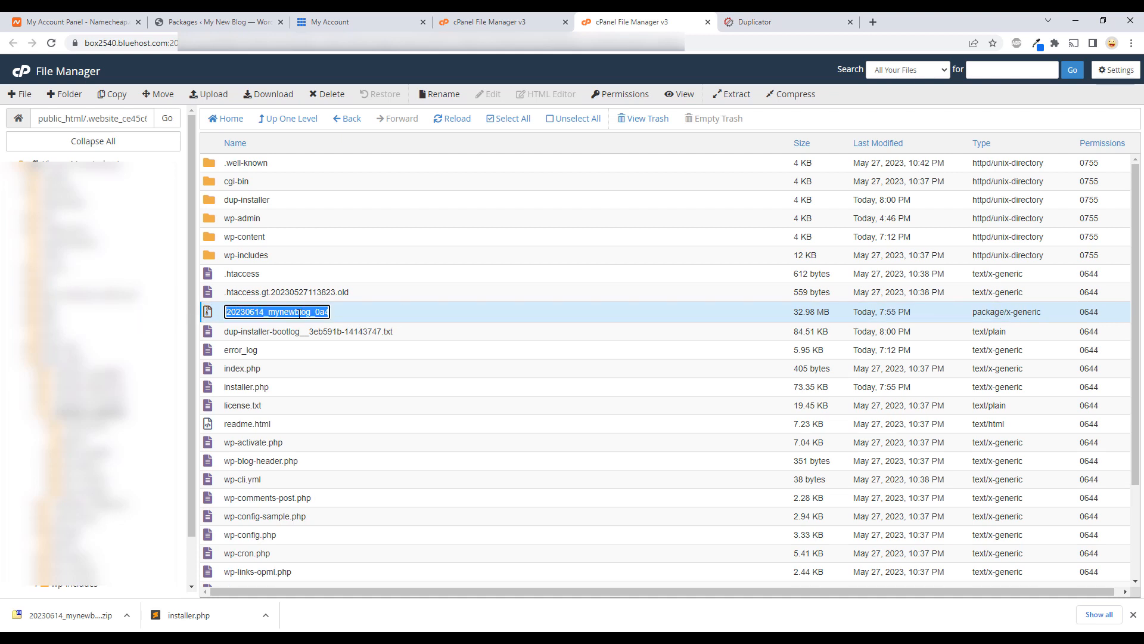
click(754, 22)
key(ctrl+v)
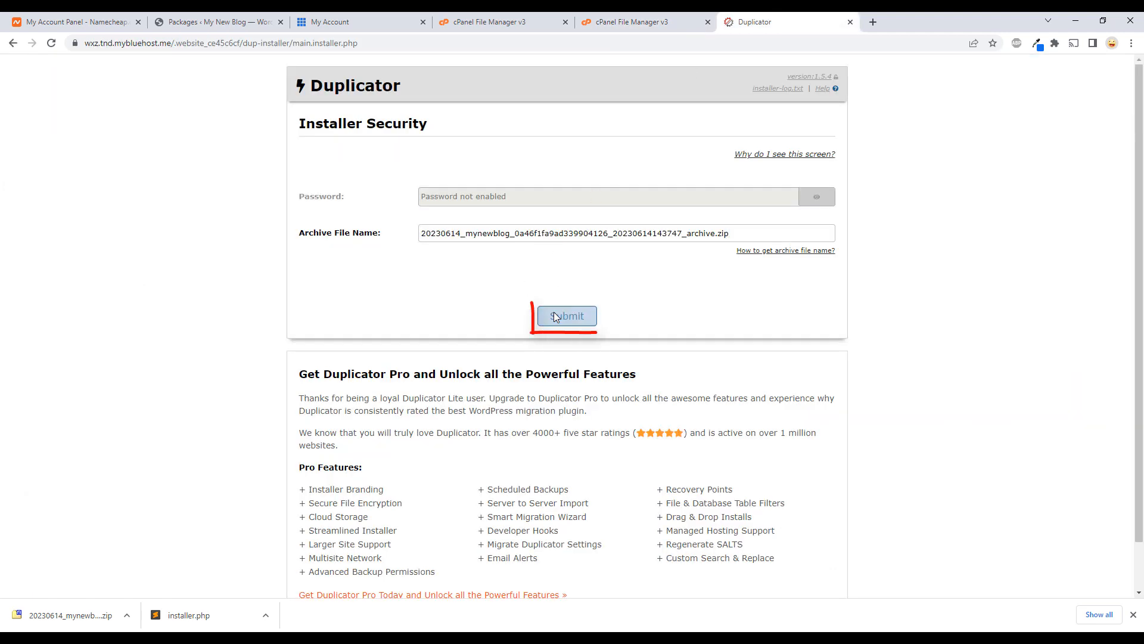
key(Return)
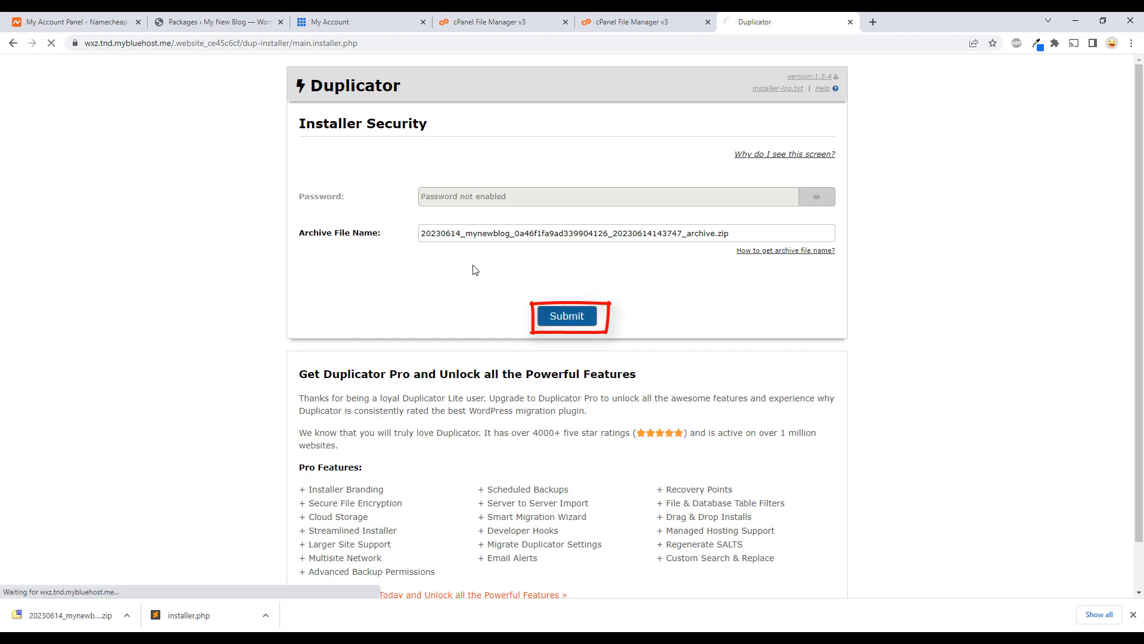
scroll(476, 270, down, 6)
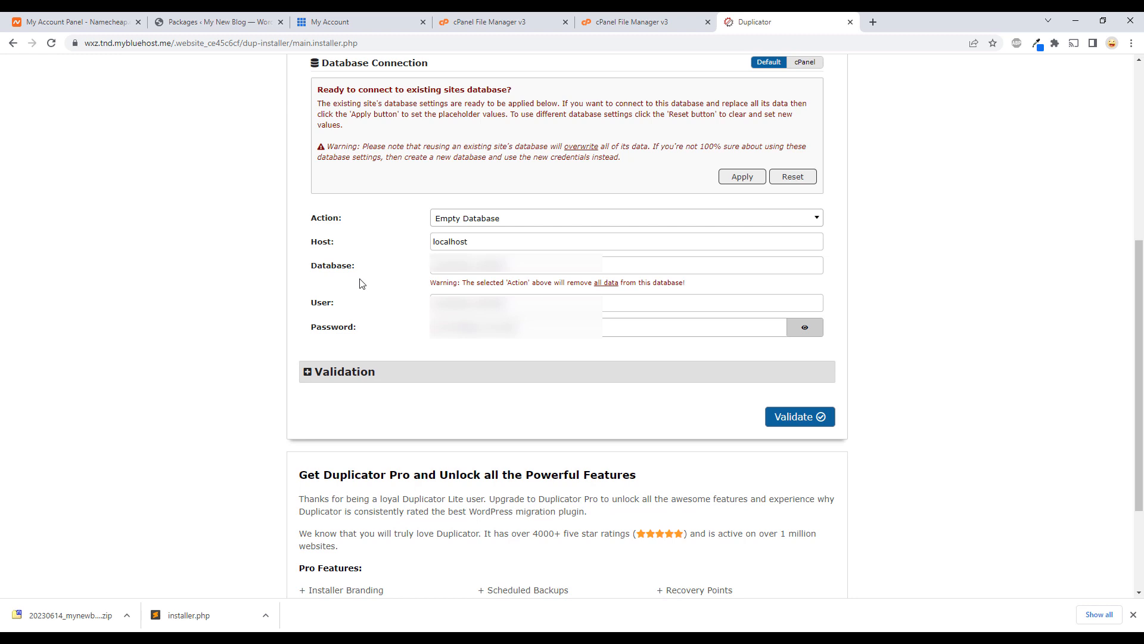
Step: Apply the existing site's database settings in the installer, keep the Empty Database action, and run the validation
scroll(359, 283, up, 2)
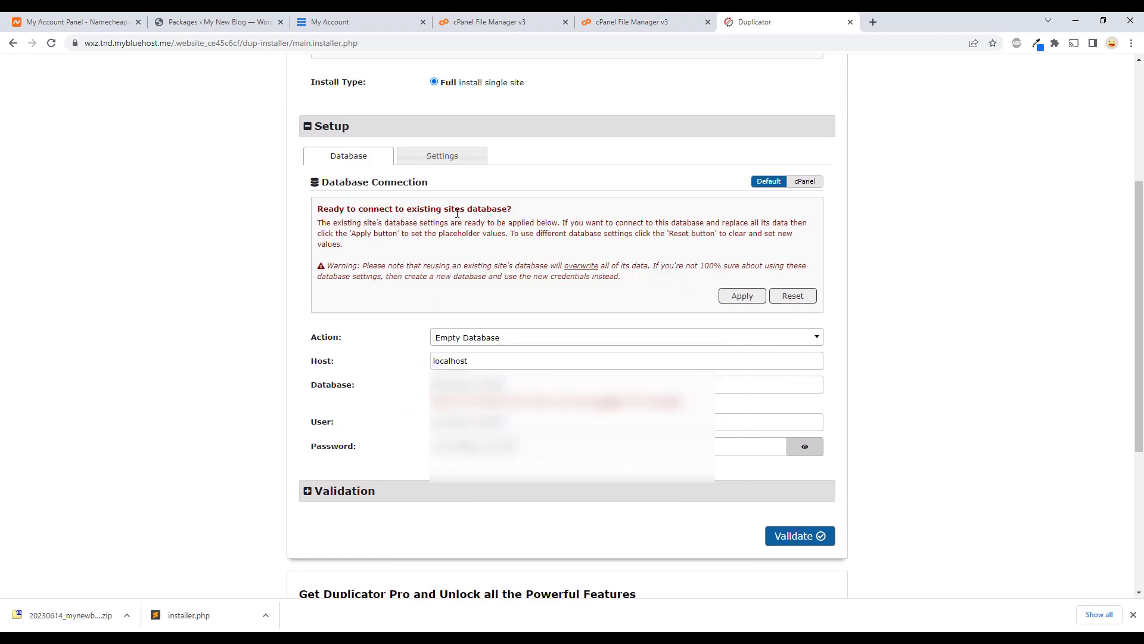
click(733, 301)
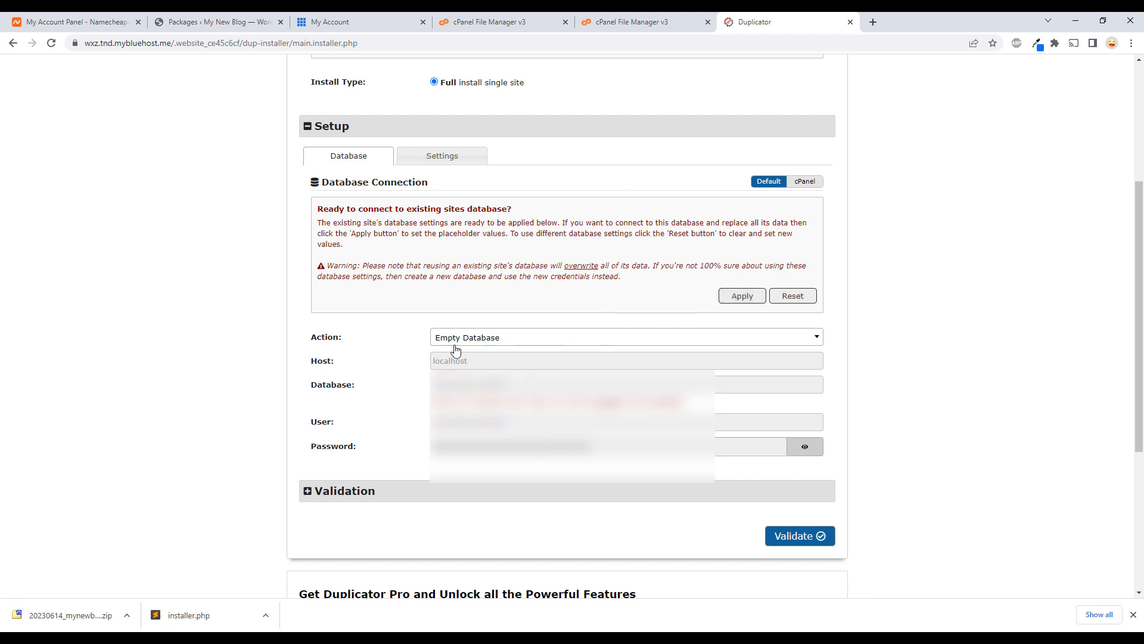
click(480, 343)
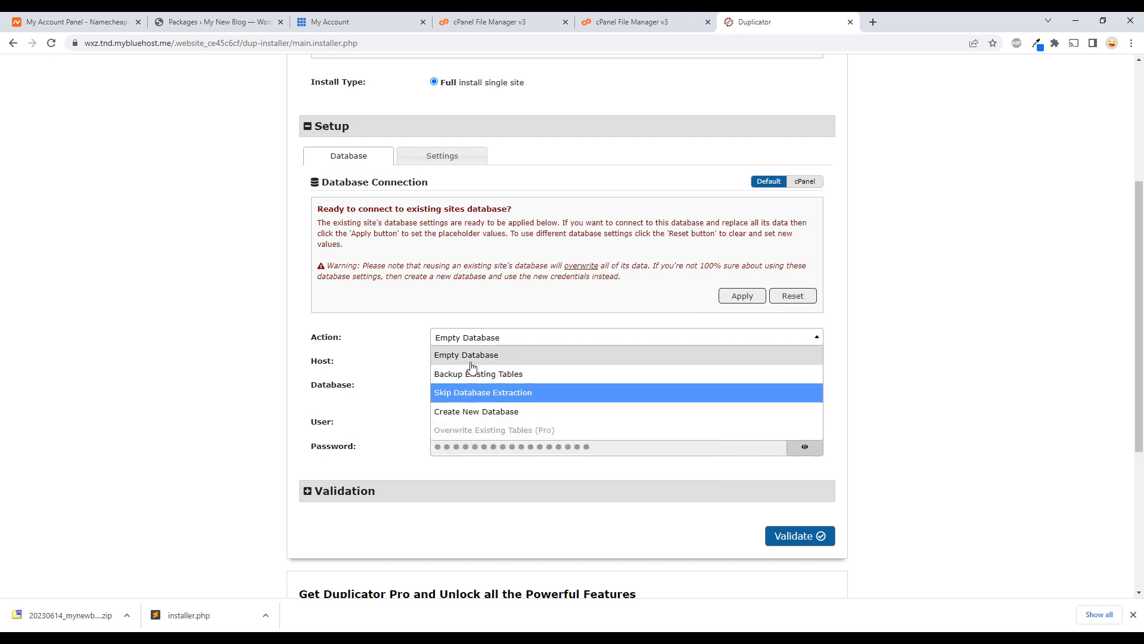
click(270, 340)
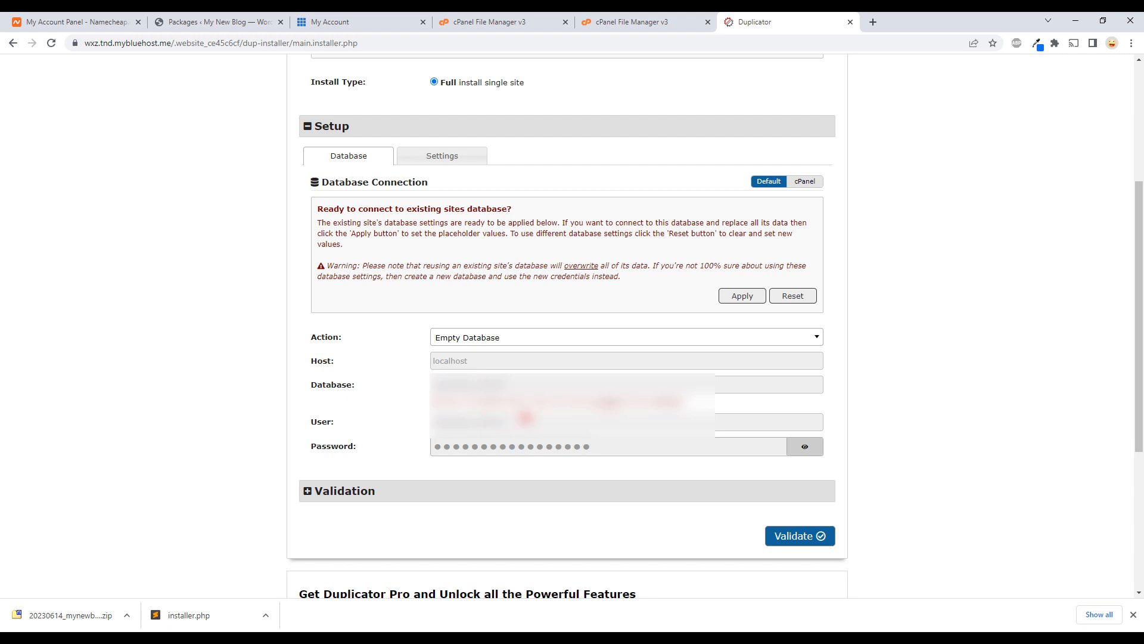
click(784, 538)
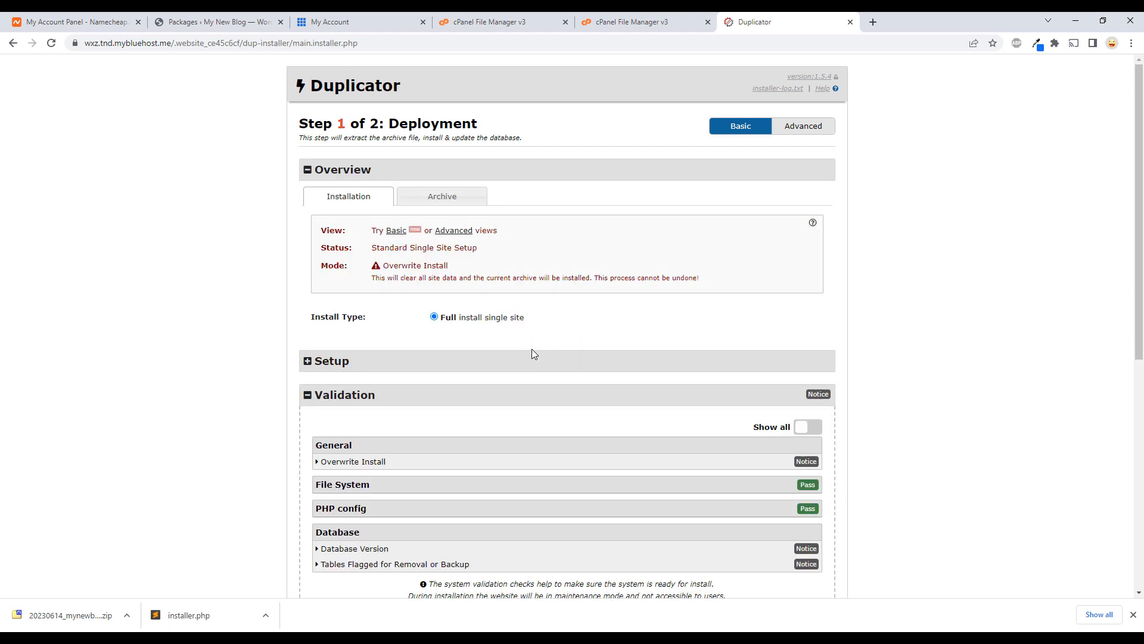
Step: Review the validation results, accept the terms and notices, and run the installer with the shown settings
scroll(525, 340, down, 2)
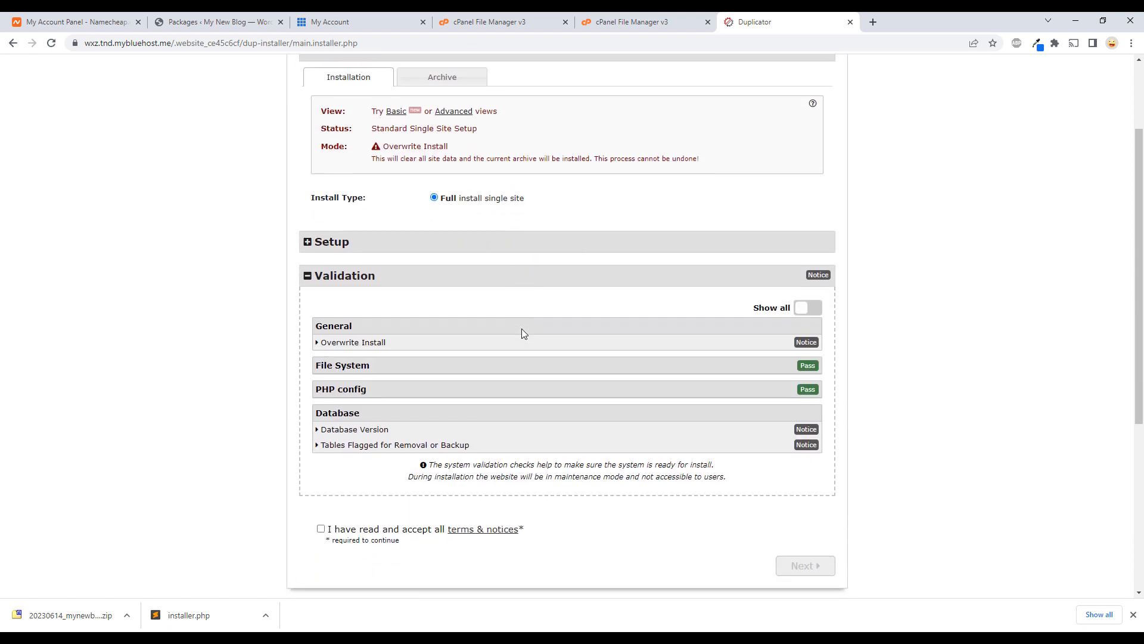
scroll(490, 308, up, 1)
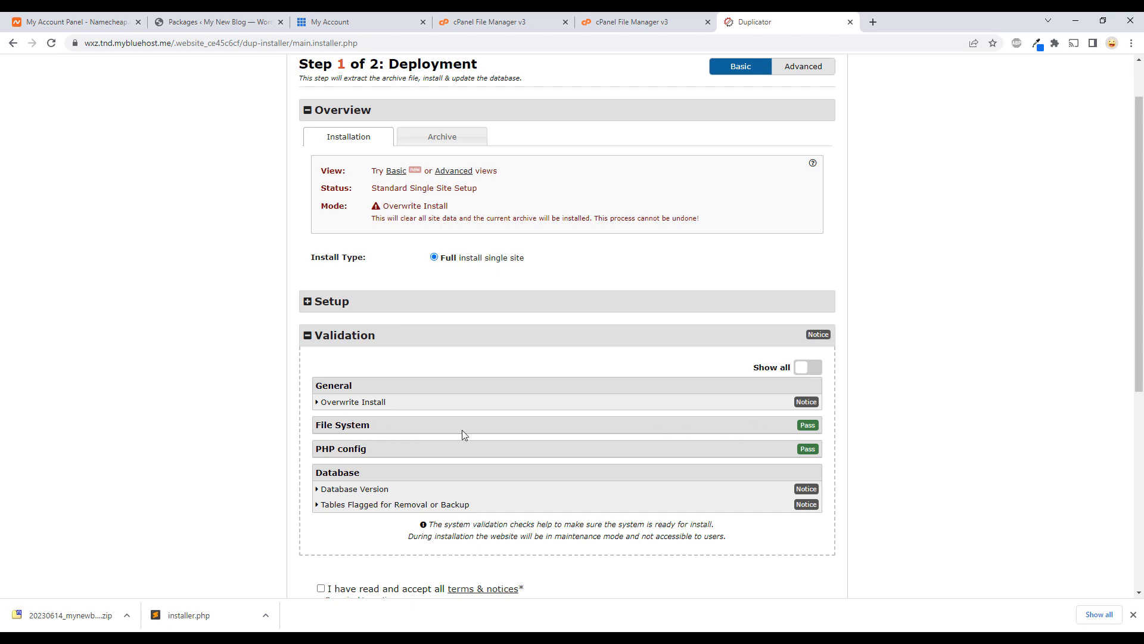
scroll(421, 376, down, 2)
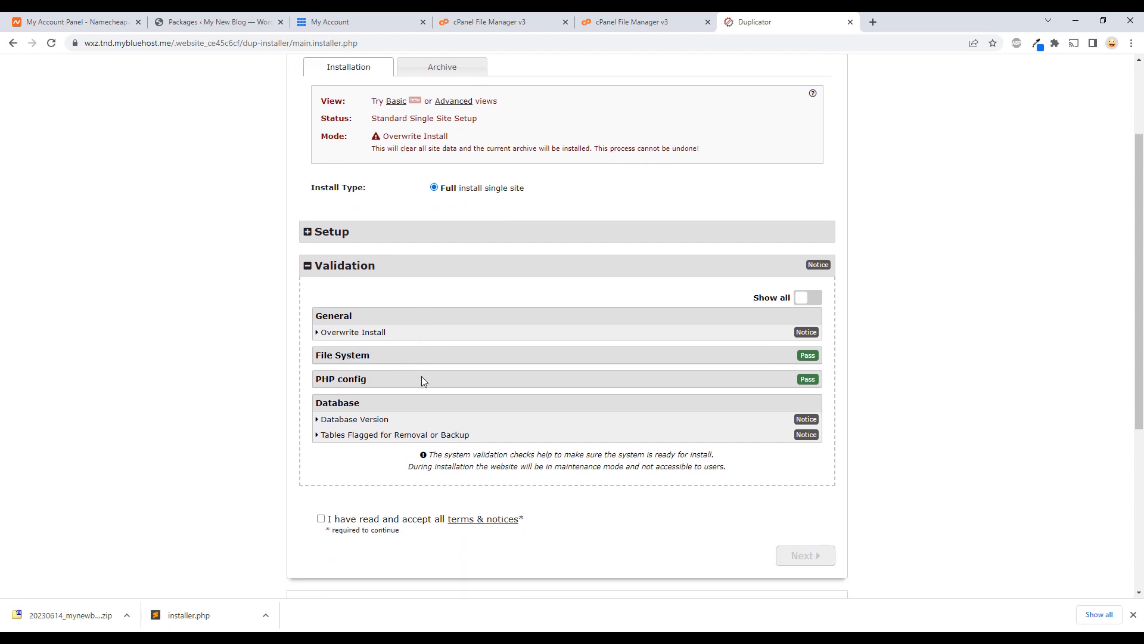
click(320, 470)
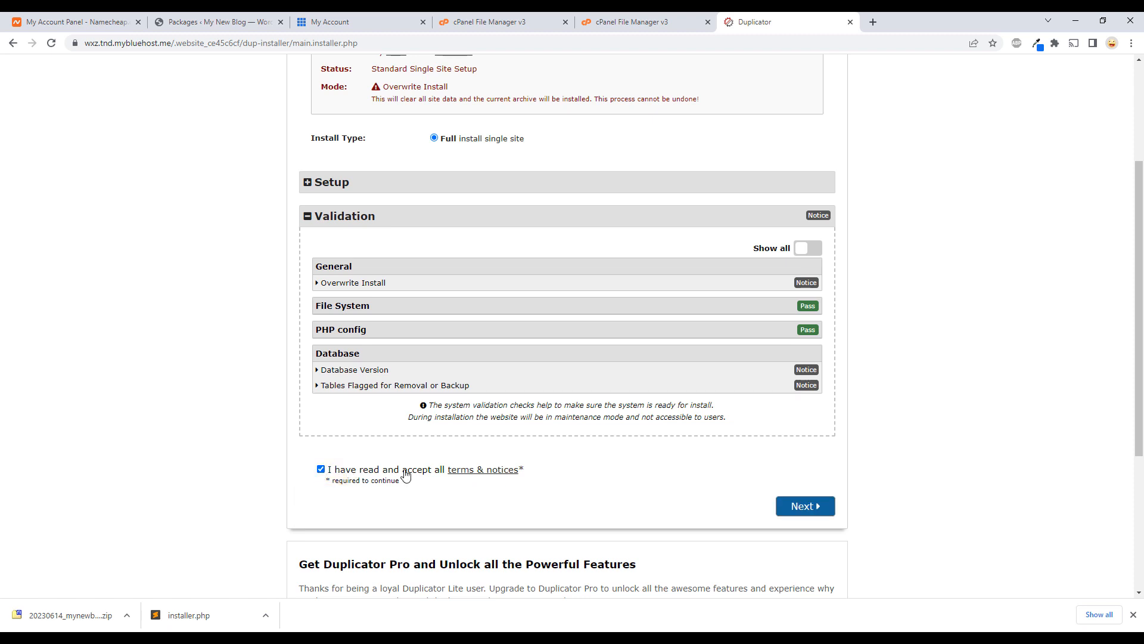
click(813, 508)
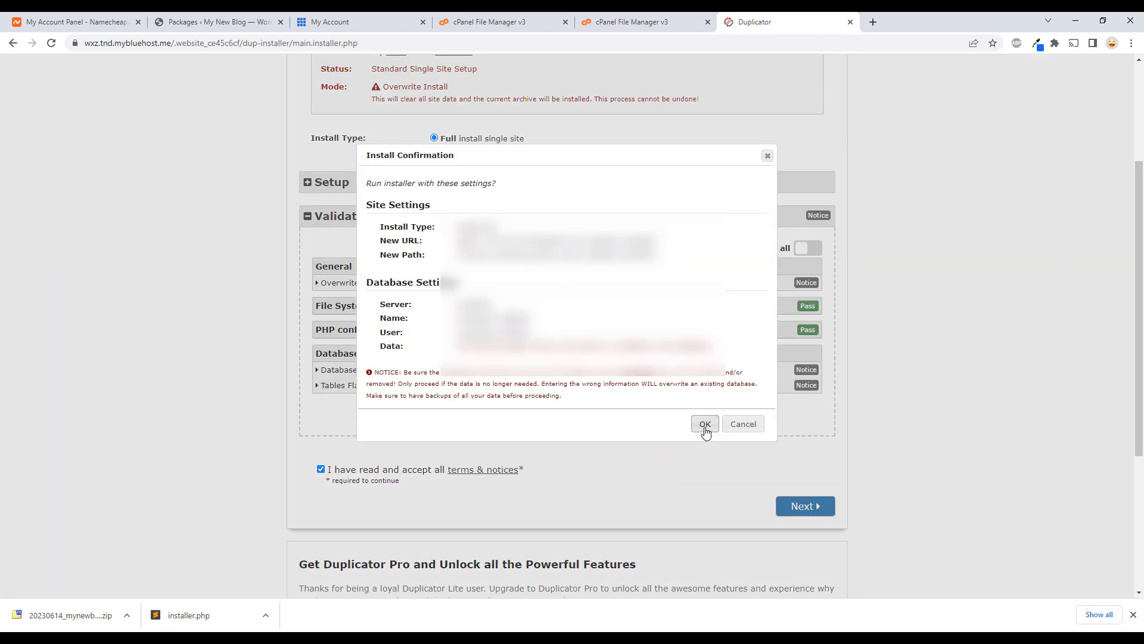
click(705, 427)
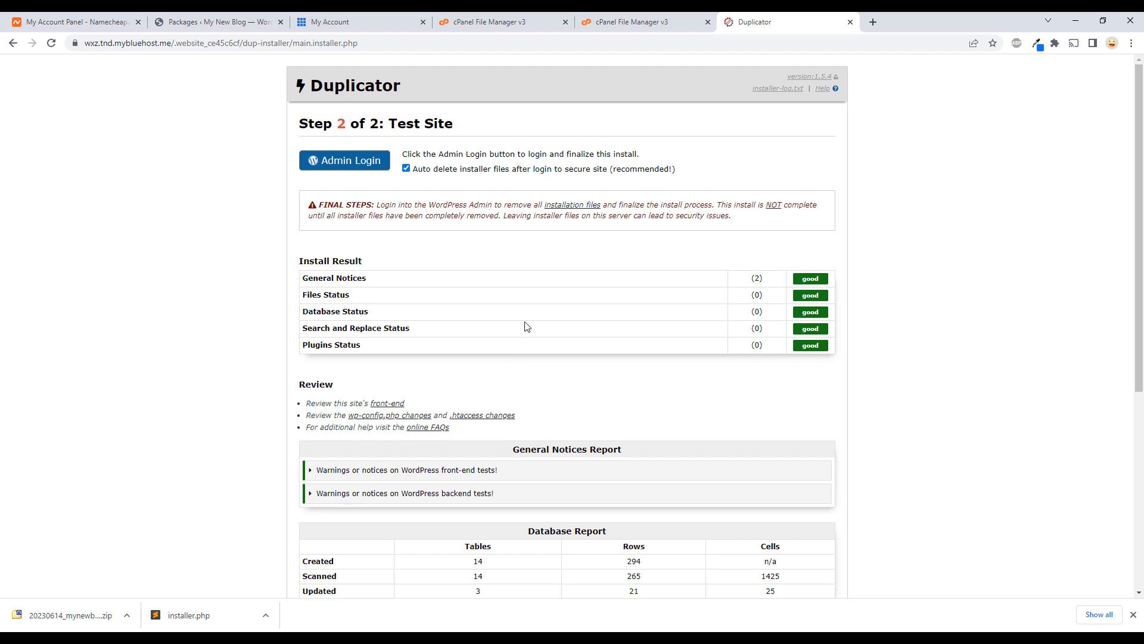
Step: Review the install results and reports, and open the Admin Login page in a new tab
scroll(527, 327, down, 4)
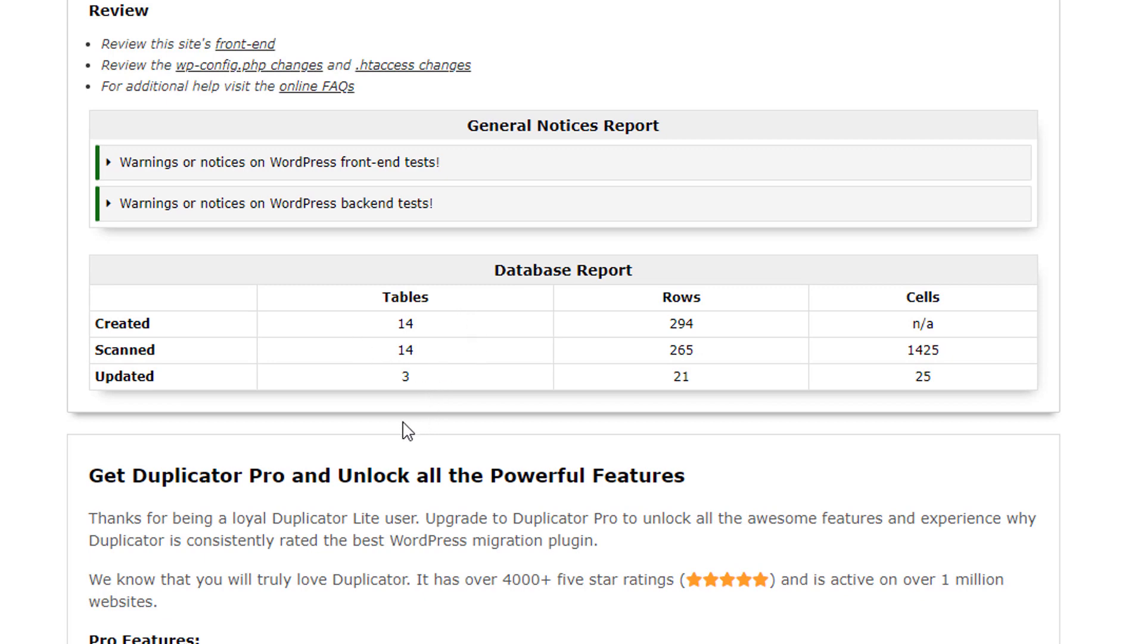
scroll(462, 298, down, 3)
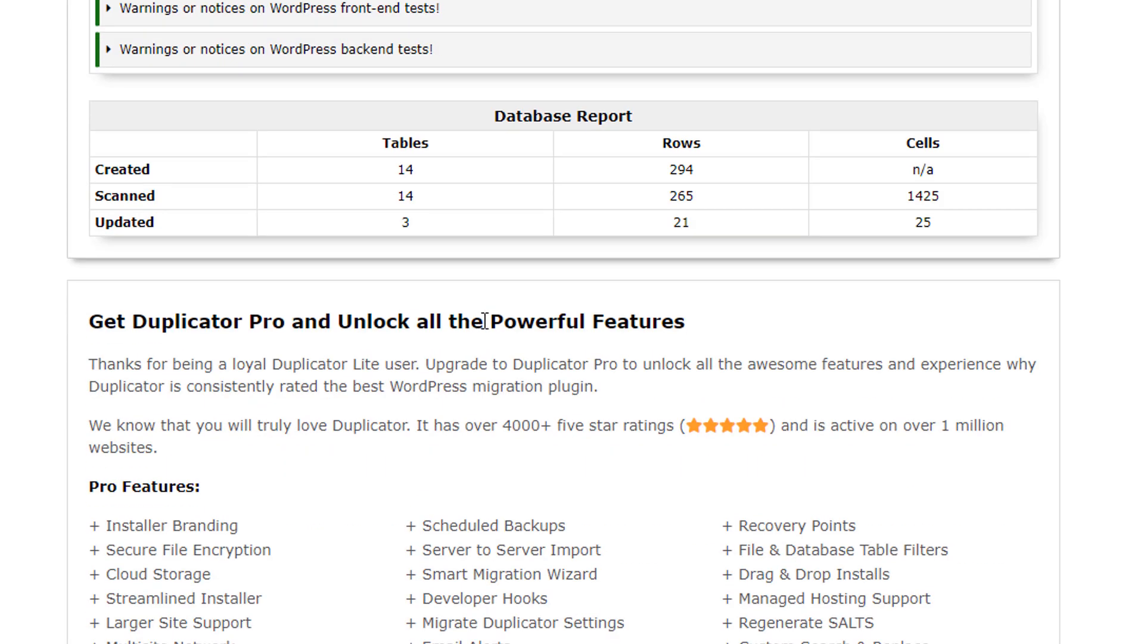
scroll(614, 529, up, 8)
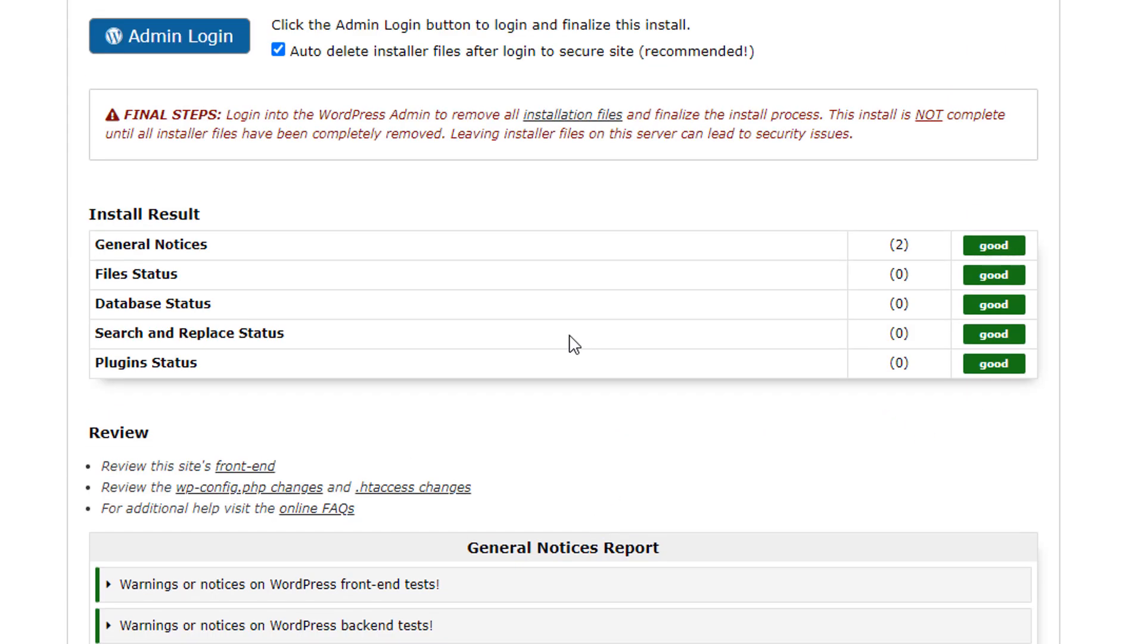
right_click(198, 47)
click(222, 62)
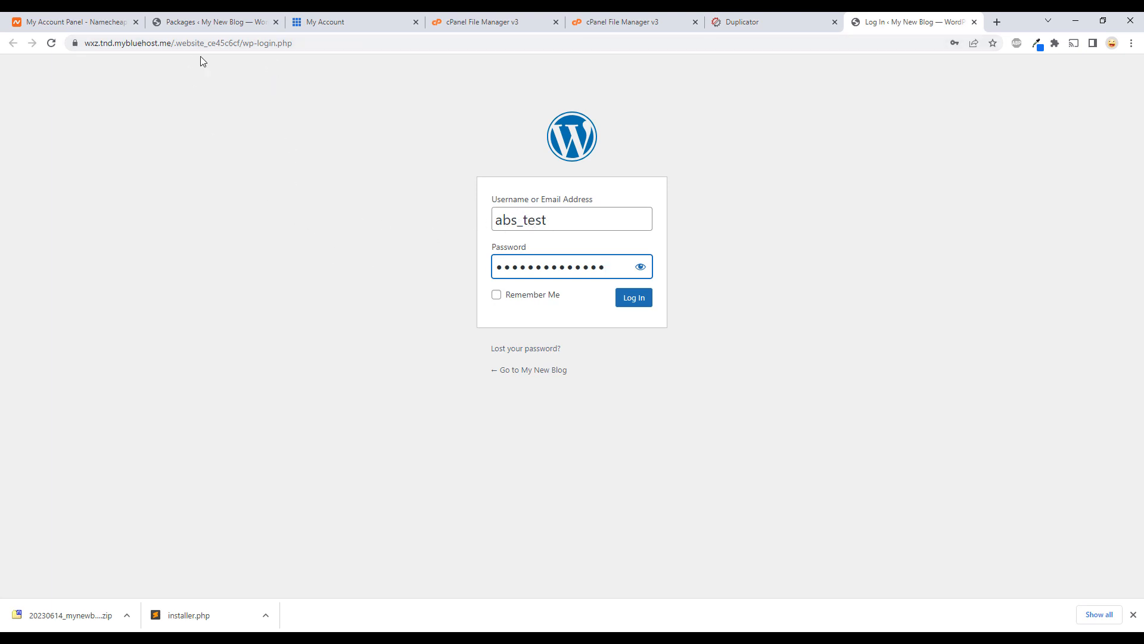
Step: Log in to the migrated site's WordPress admin with the prefilled credentials and decline saving the password
click(205, 22)
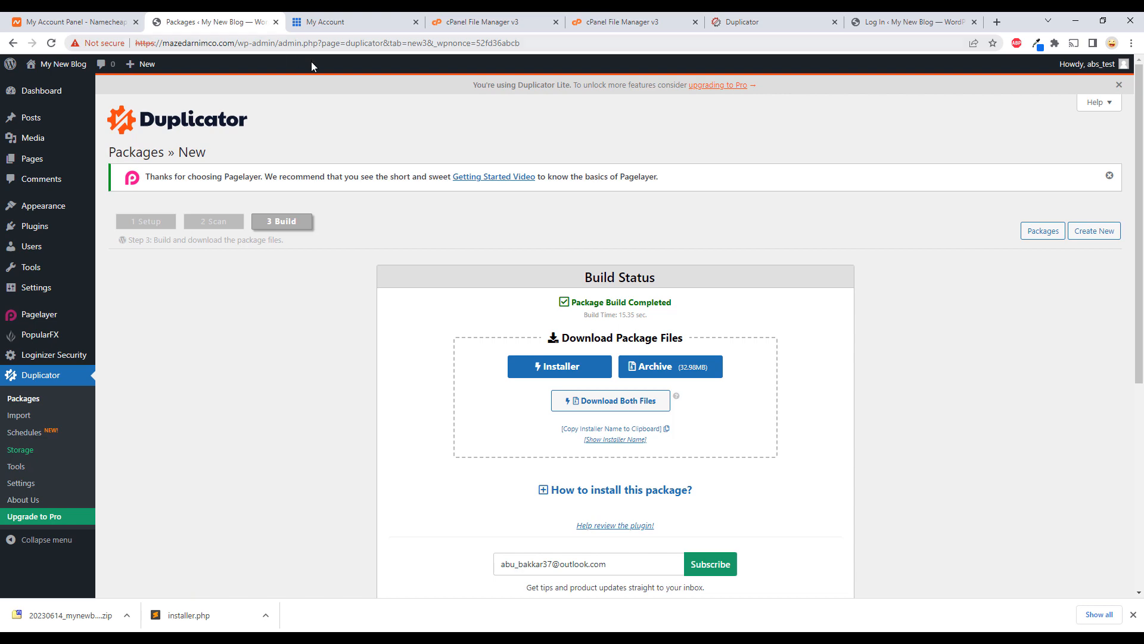
click(769, 21)
click(909, 22)
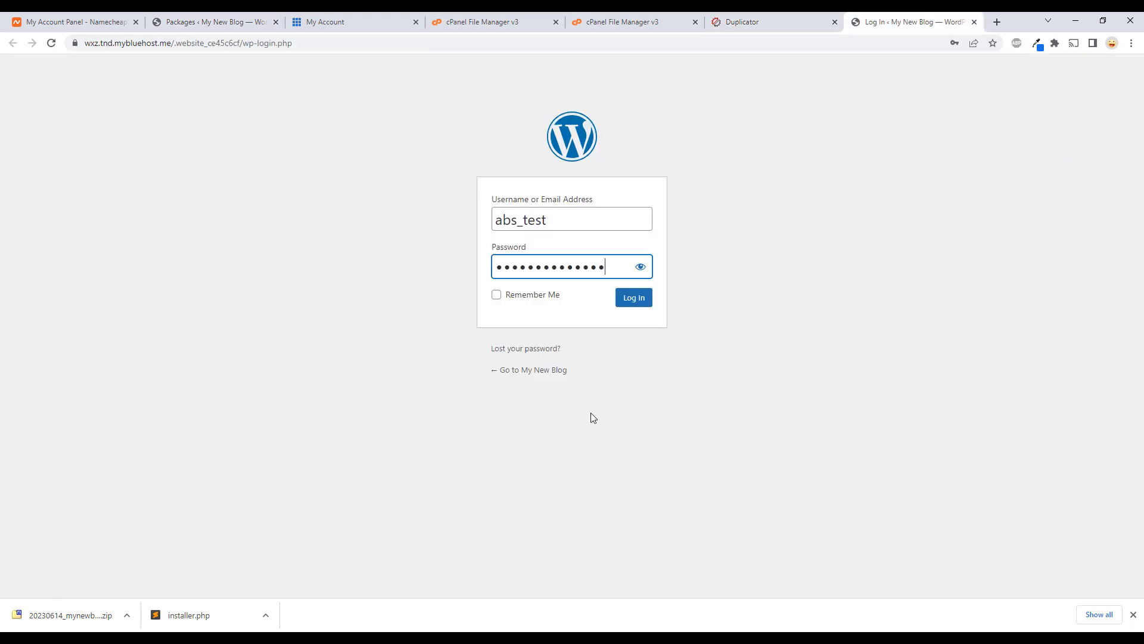
click(634, 301)
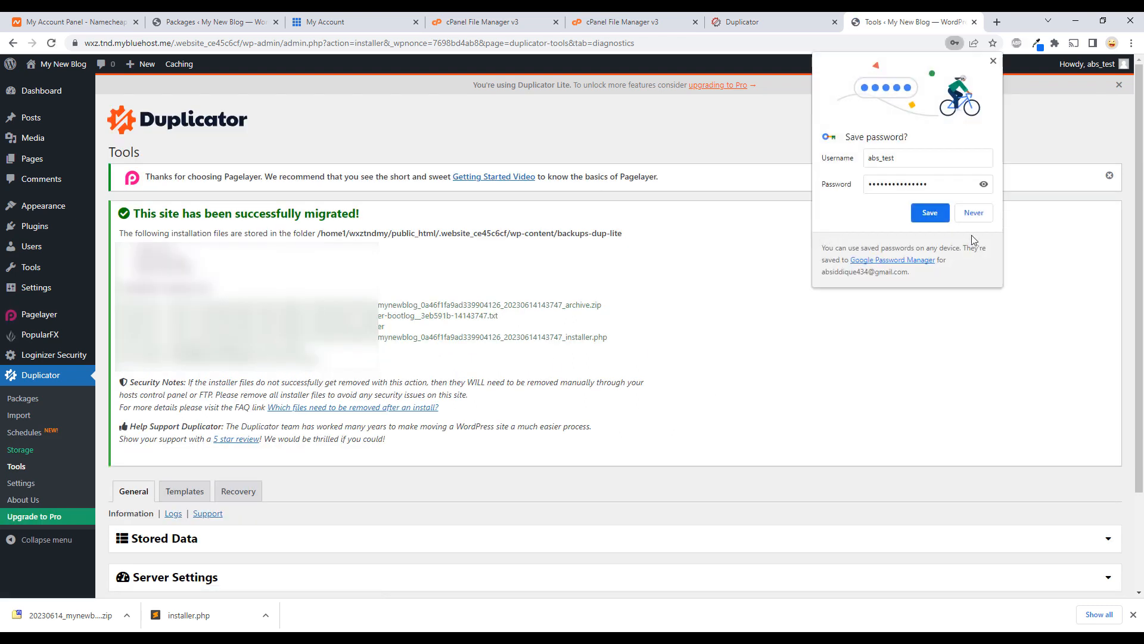
click(973, 213)
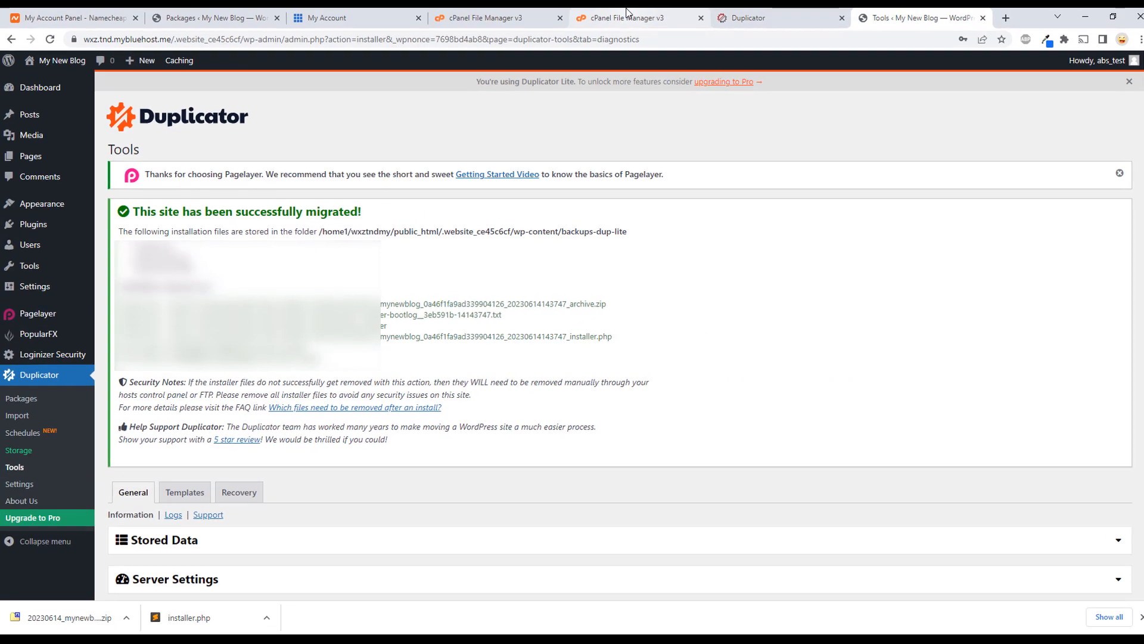
Step: Reload the website folder in File Manager and check its file list for leftover archive and installer files
click(625, 22)
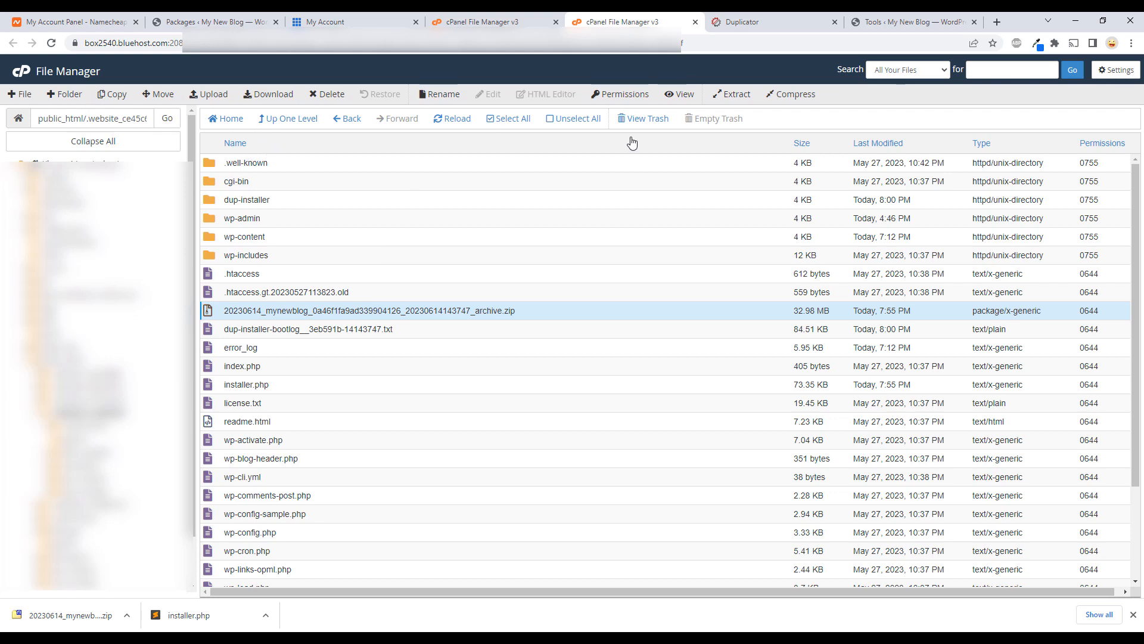
click(461, 124)
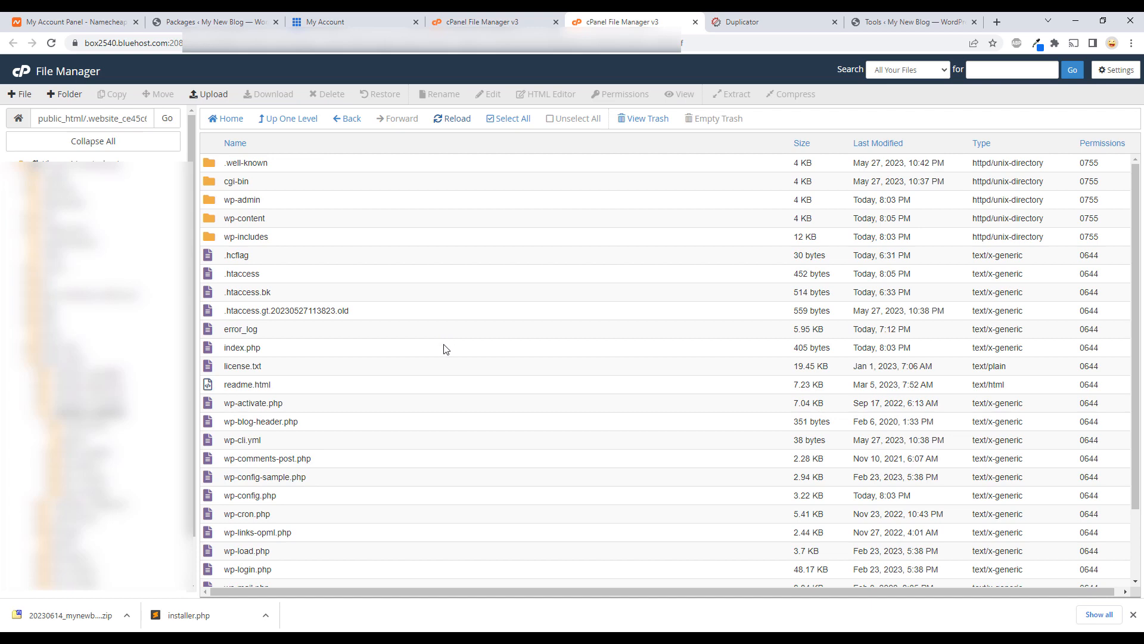
scroll(430, 341, down, 3)
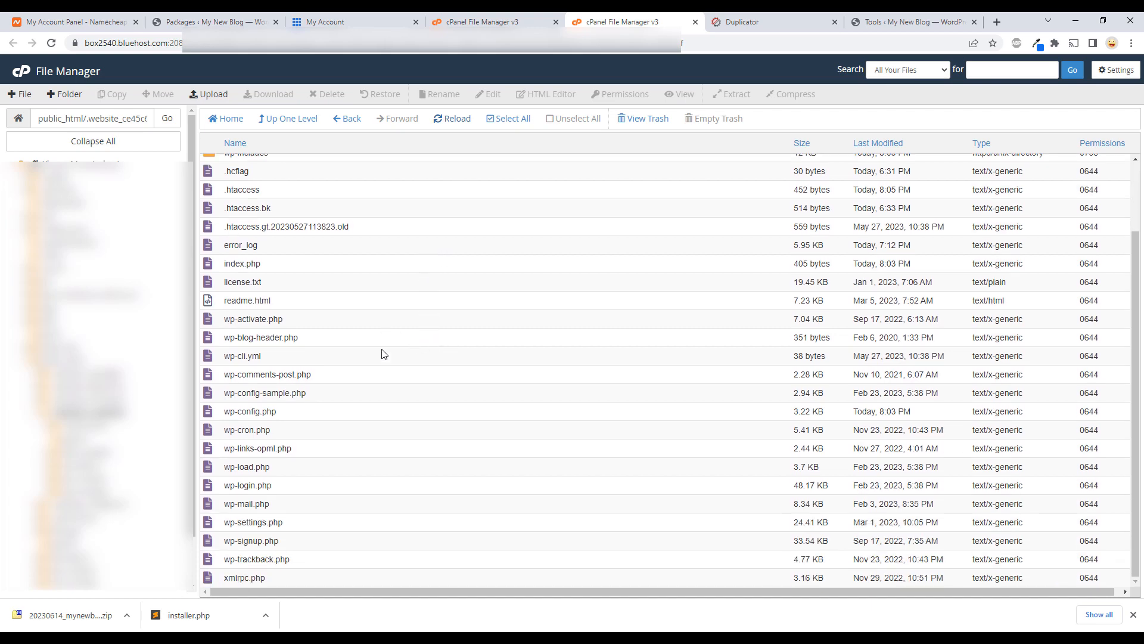
scroll(383, 355, up, 3)
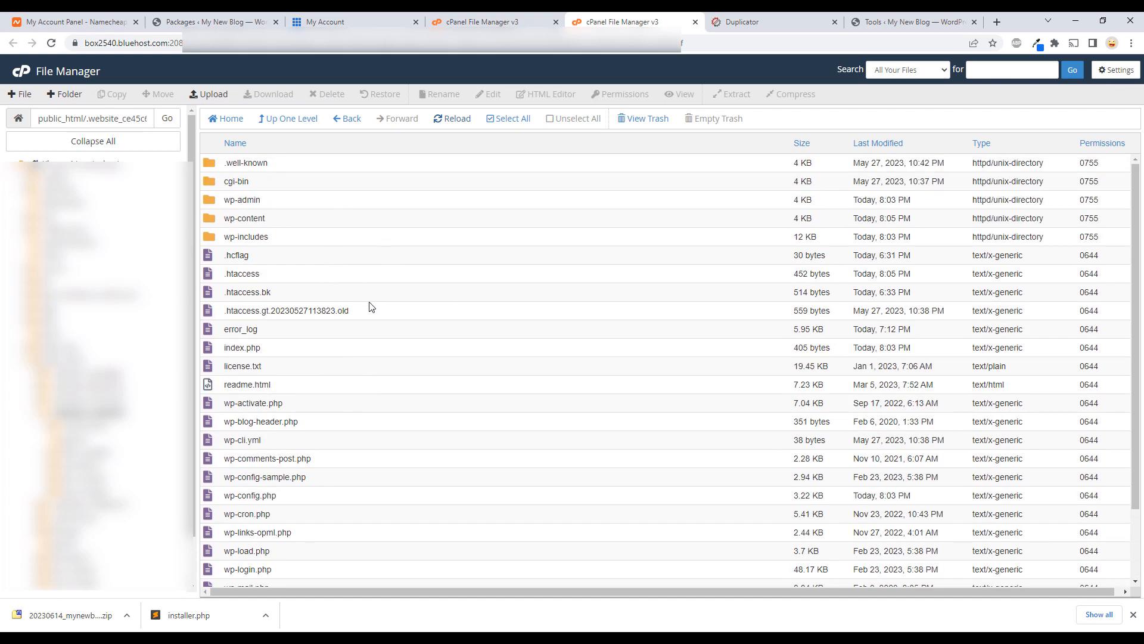
scroll(373, 331, down, 3)
scroll(376, 338, up, 3)
Step: Visit the migrated My New Blog home page and look through it, and open the original site for comparison
click(912, 21)
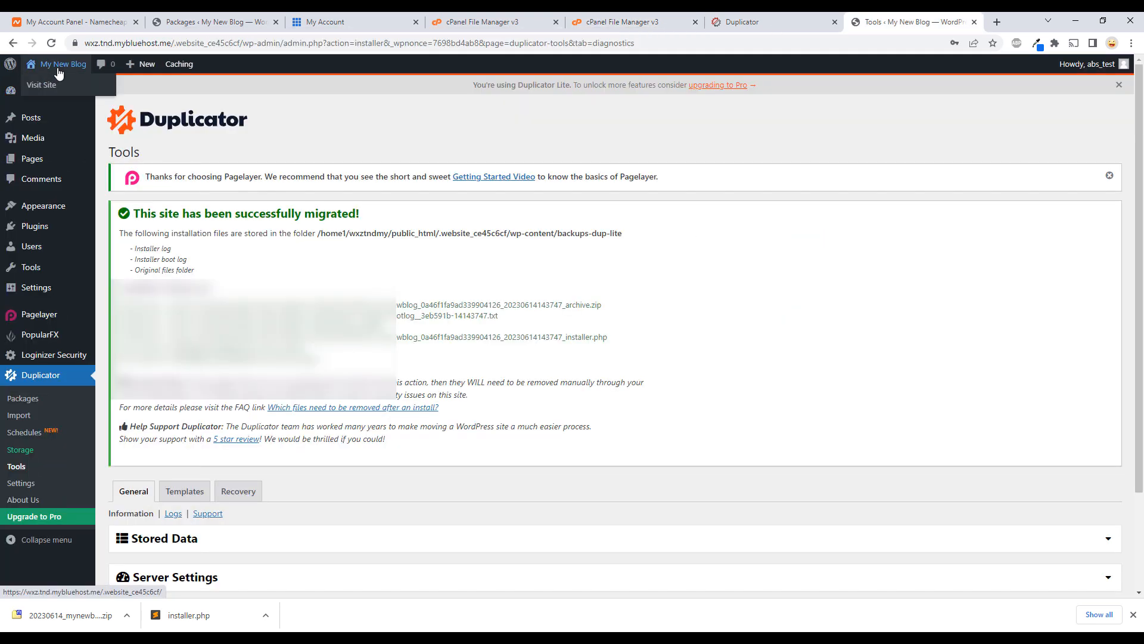
click(58, 73)
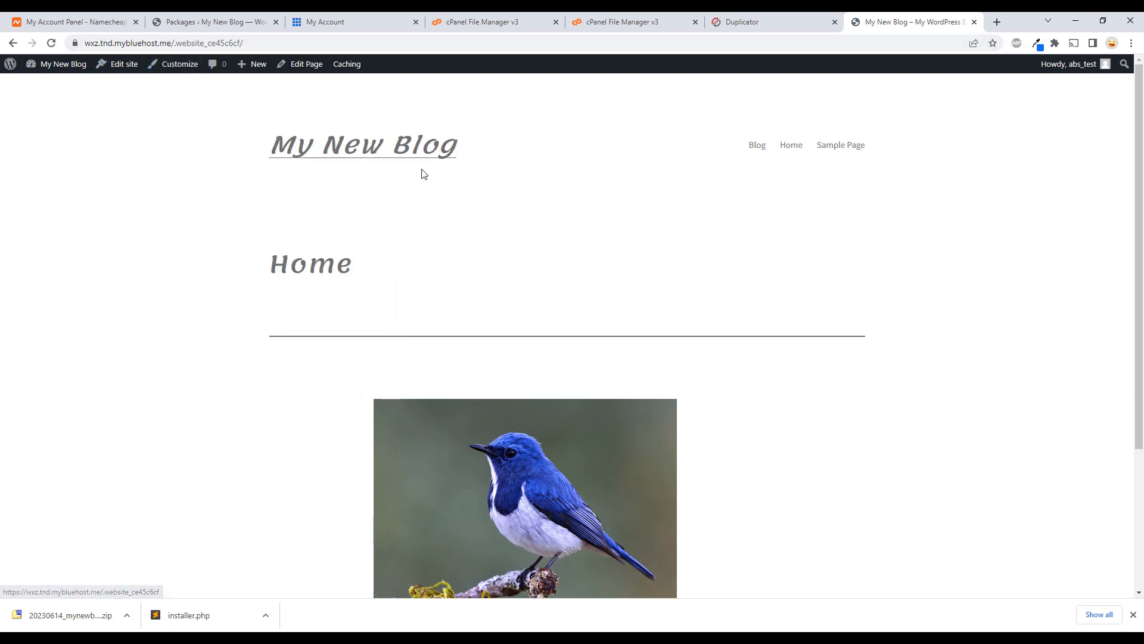
scroll(582, 256, down, 5)
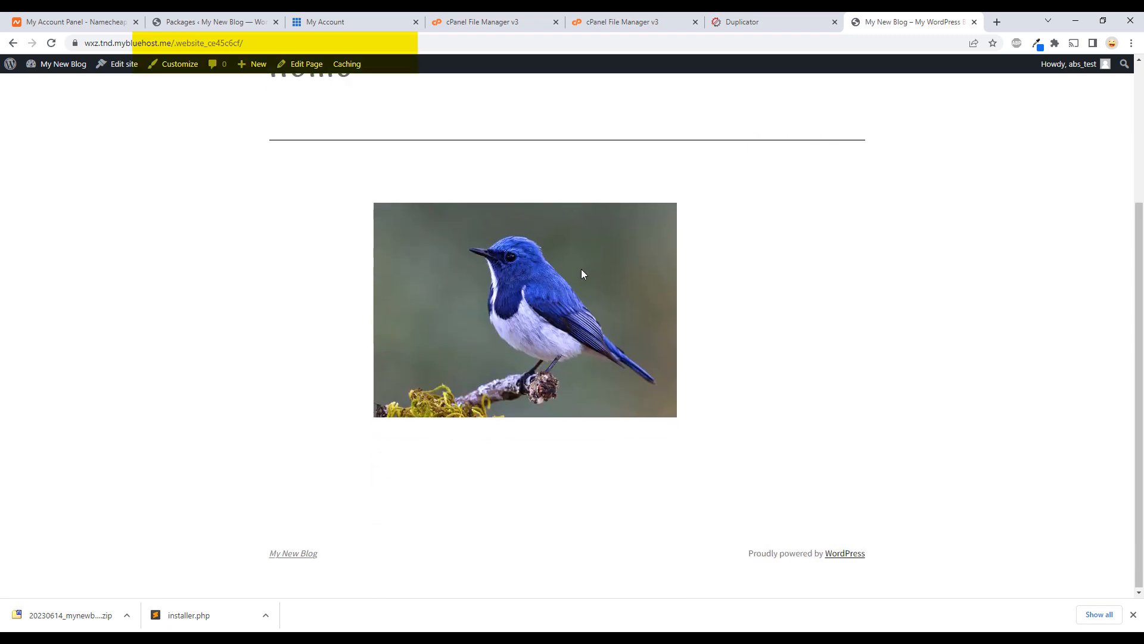
scroll(581, 270, up, 5)
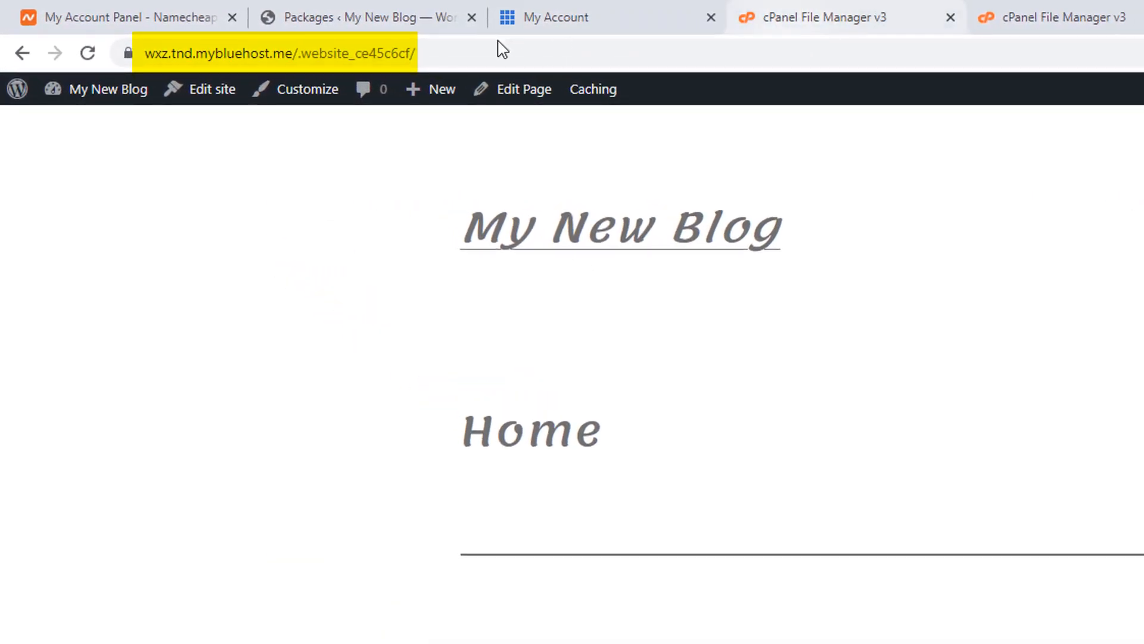
click(297, 18)
click(119, 96)
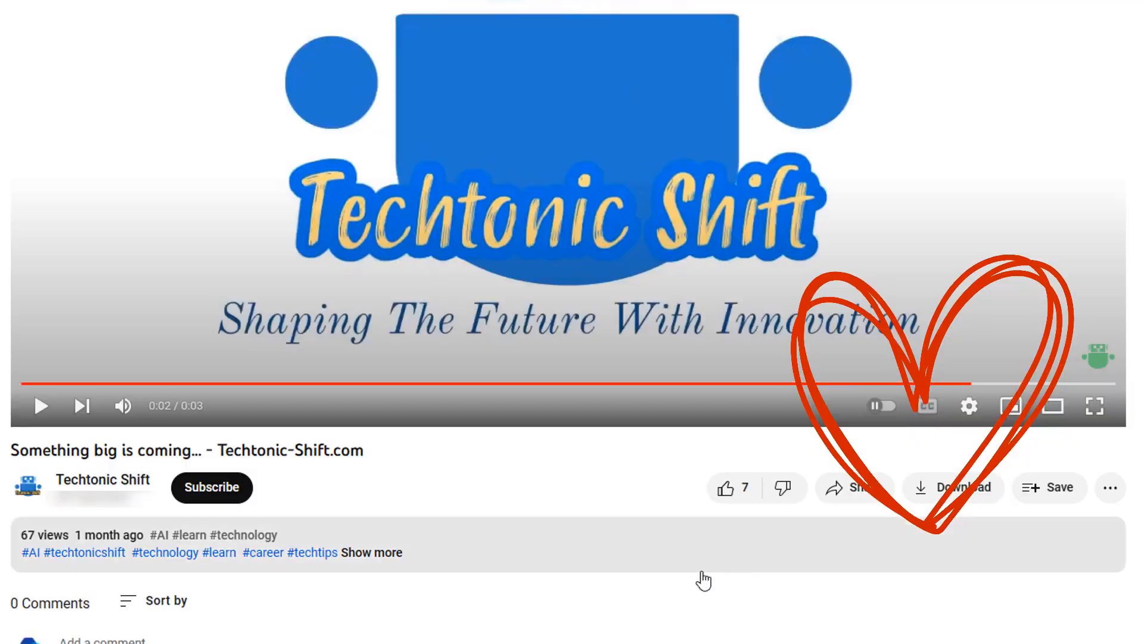
Step: On YouTube, like the Techtonic Shift video, and subscribe to its channel and open the notification choices
click(727, 491)
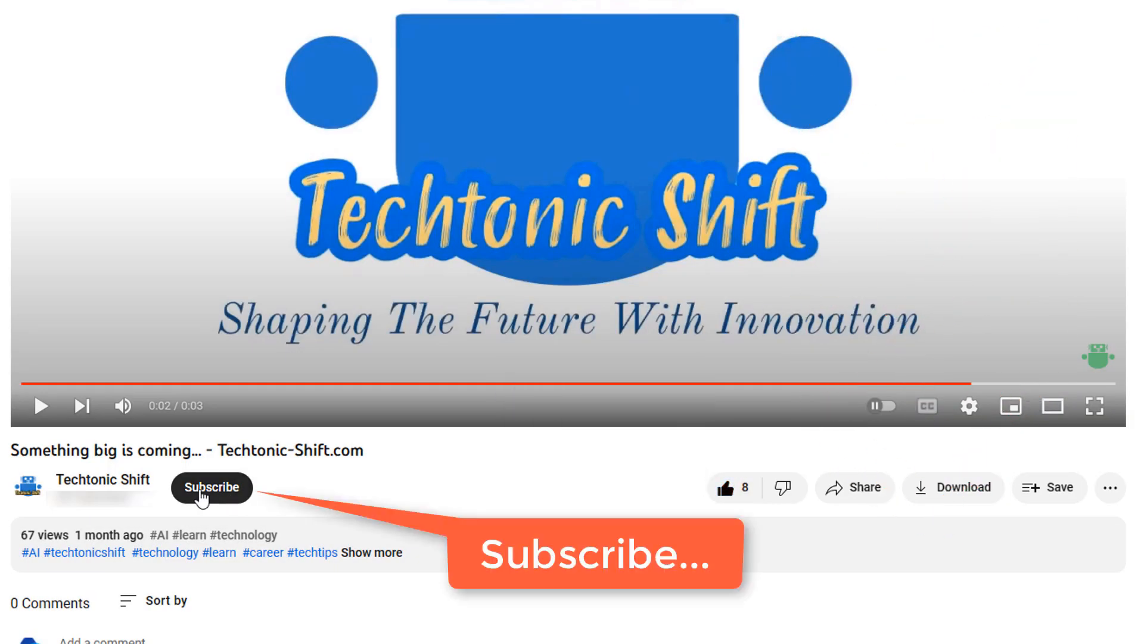
click(201, 492)
click(274, 492)
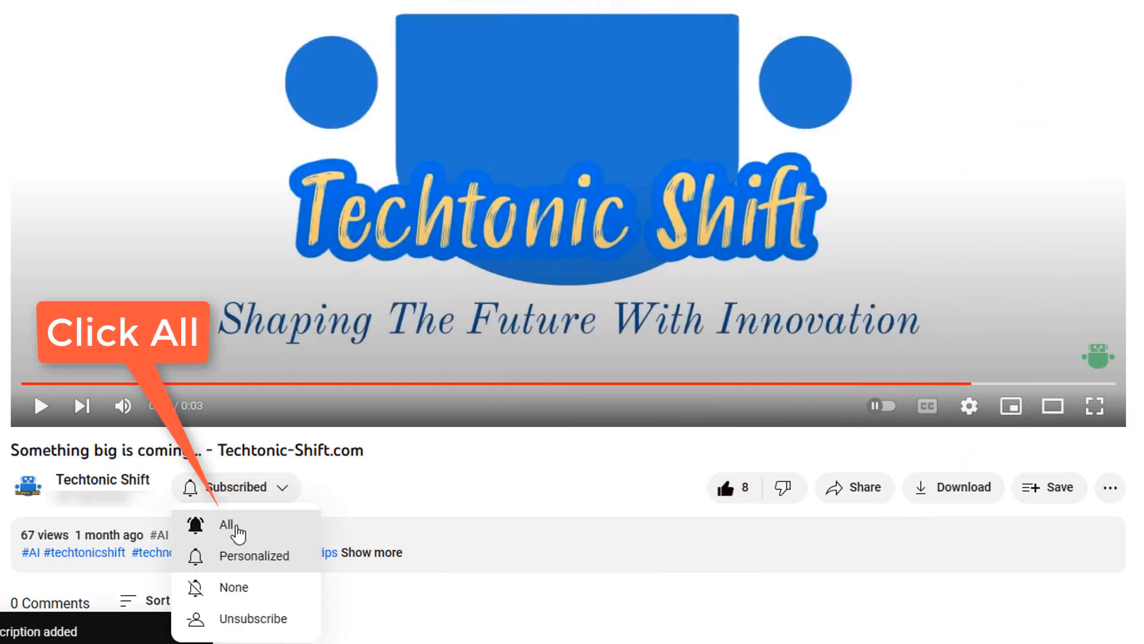